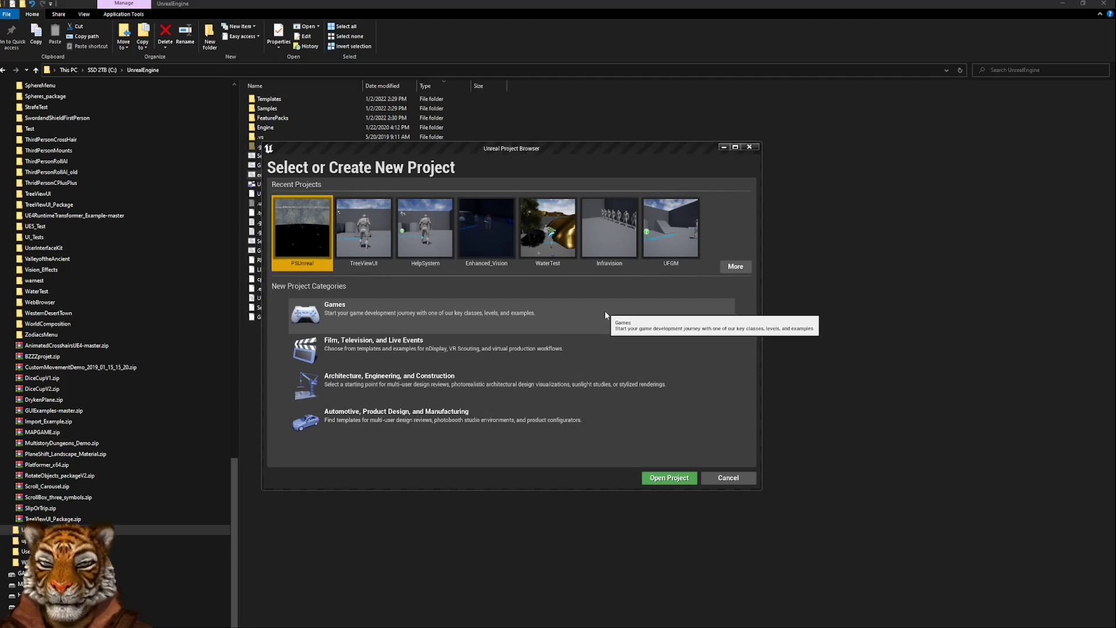
# - Create a Games project from the Third Person template, naming it ImportLights and keeping the default project settings
pyautogui.click(352, 313)
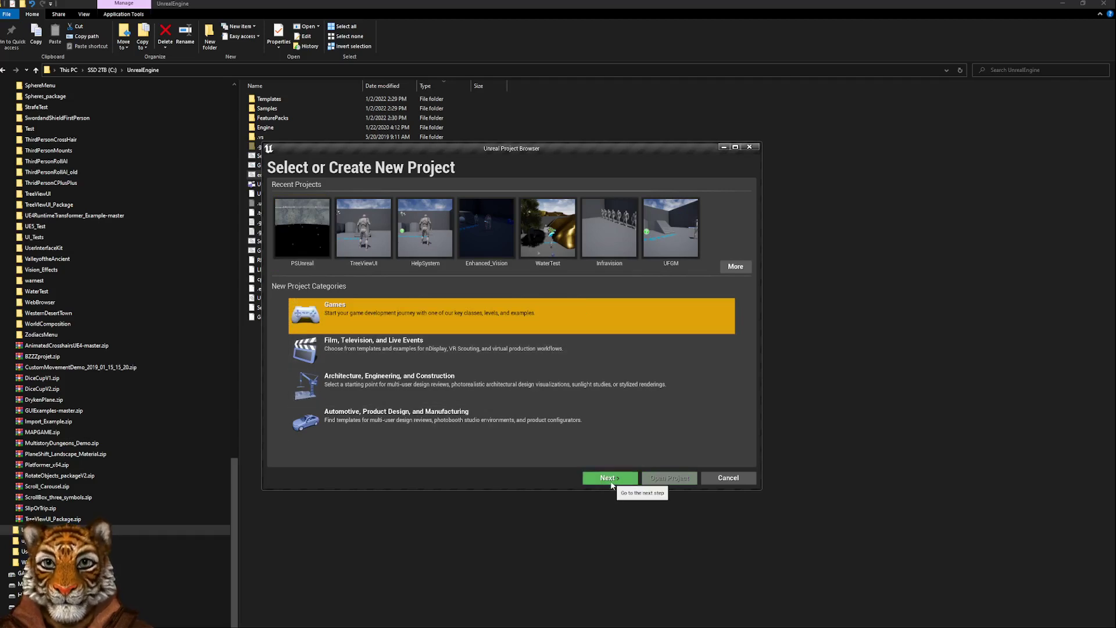
pyautogui.click(610, 478)
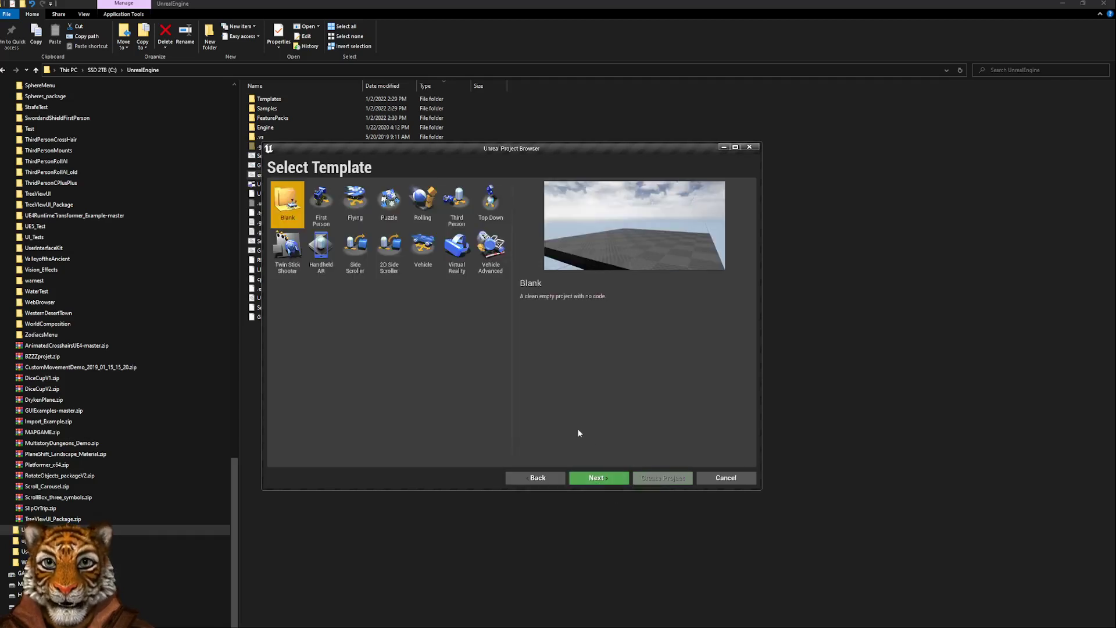
pyautogui.click(457, 204)
pyautogui.click(608, 478)
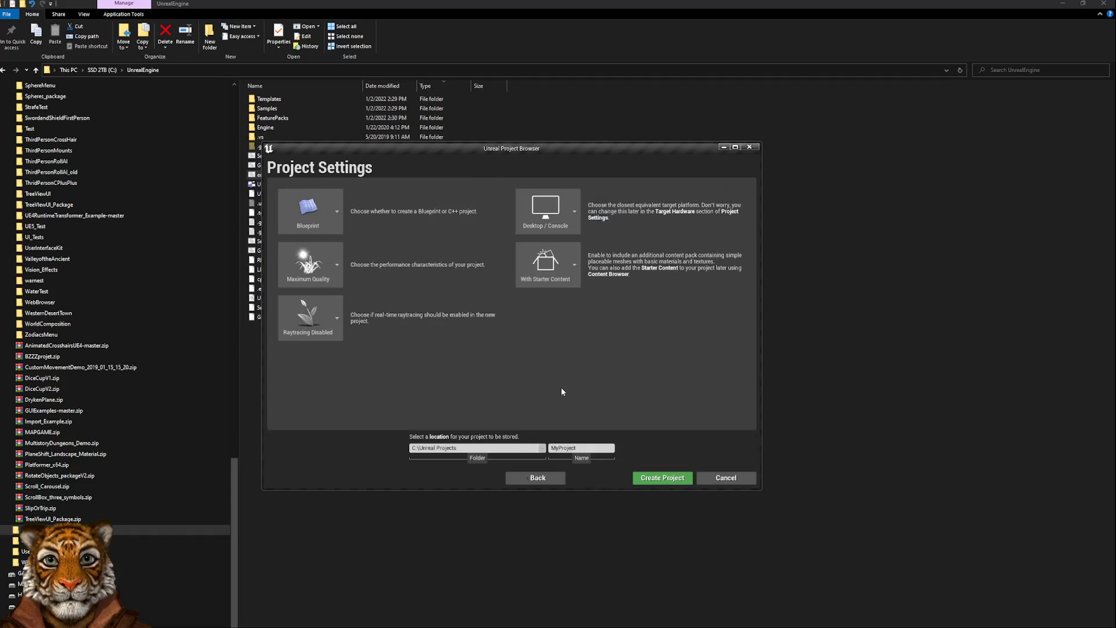
pyautogui.click(602, 448)
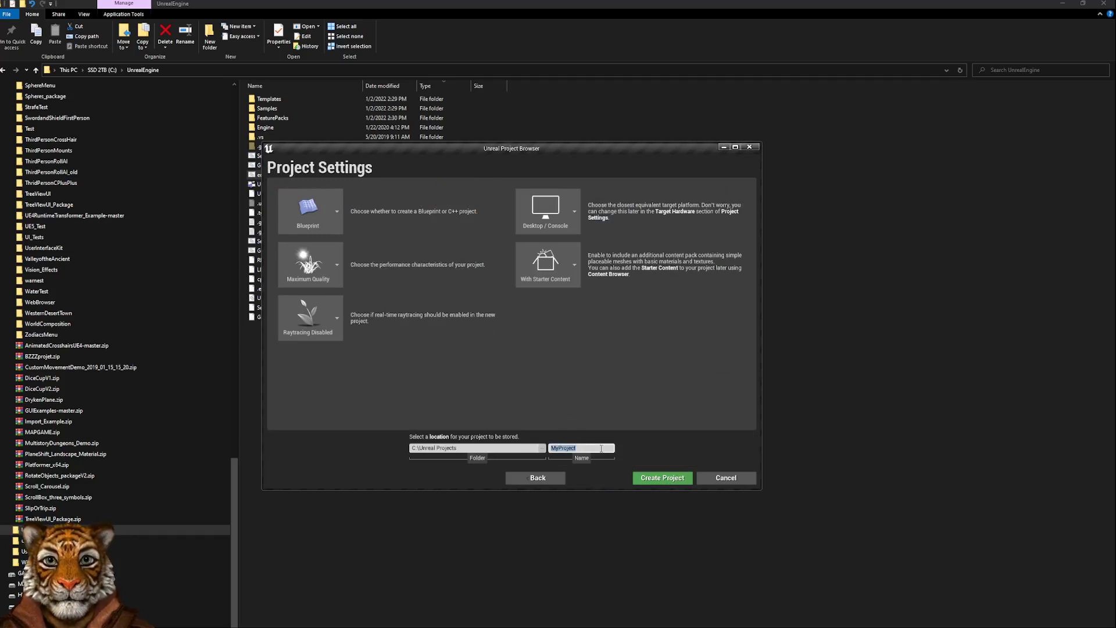
pyautogui.write('ImportLights')
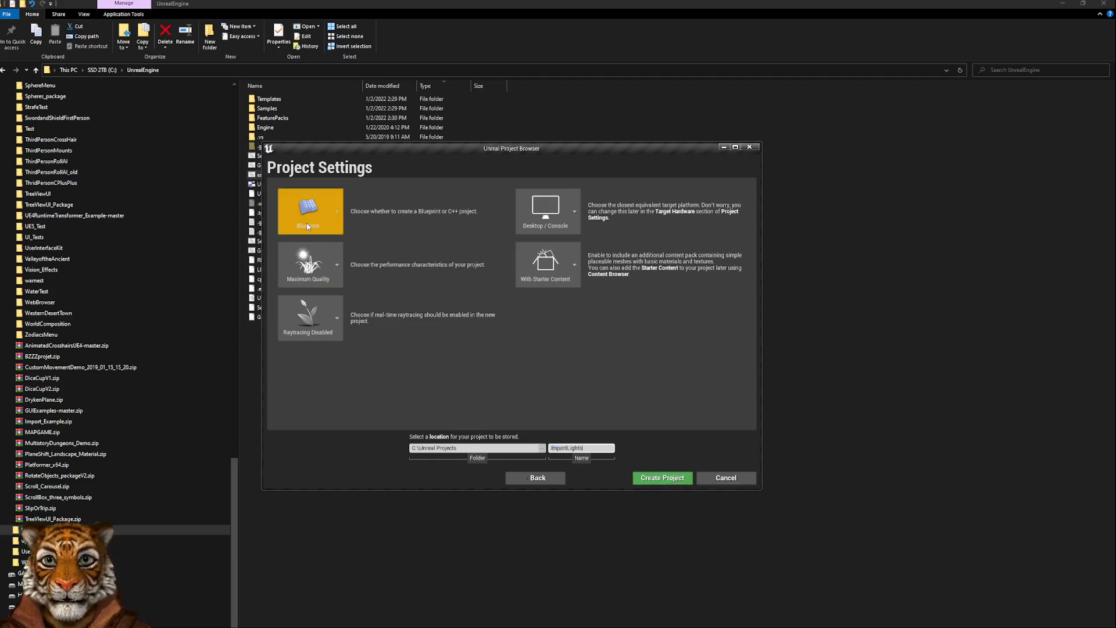
pyautogui.click(663, 478)
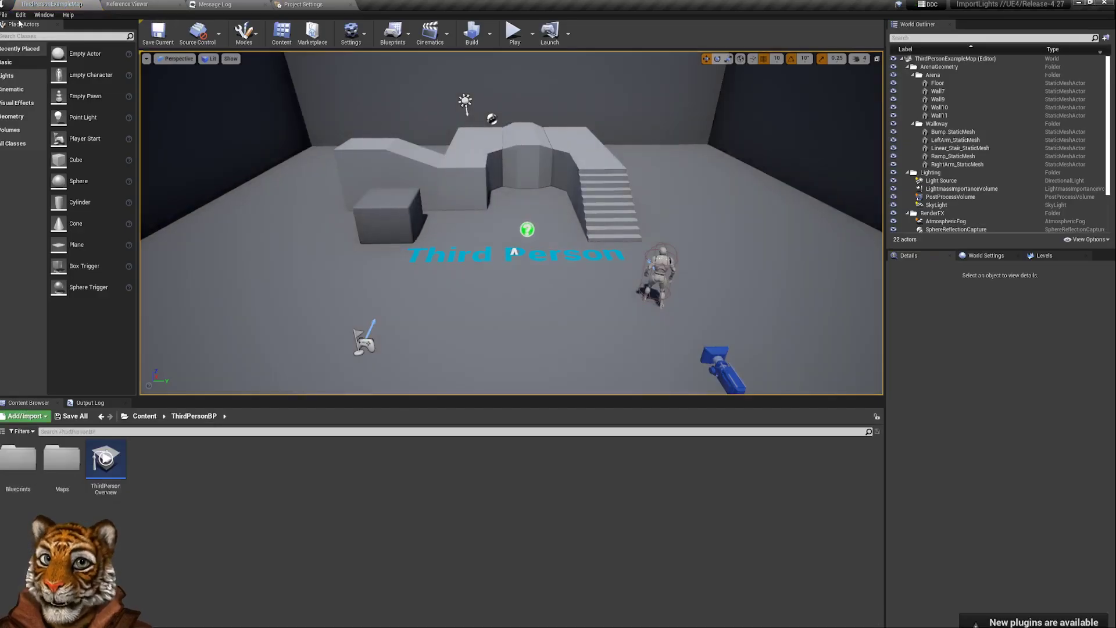
# - Find the Editor Scripting Utilities plugin by searching for scripting and enable it, accepting its beta status
pyautogui.click(20, 14)
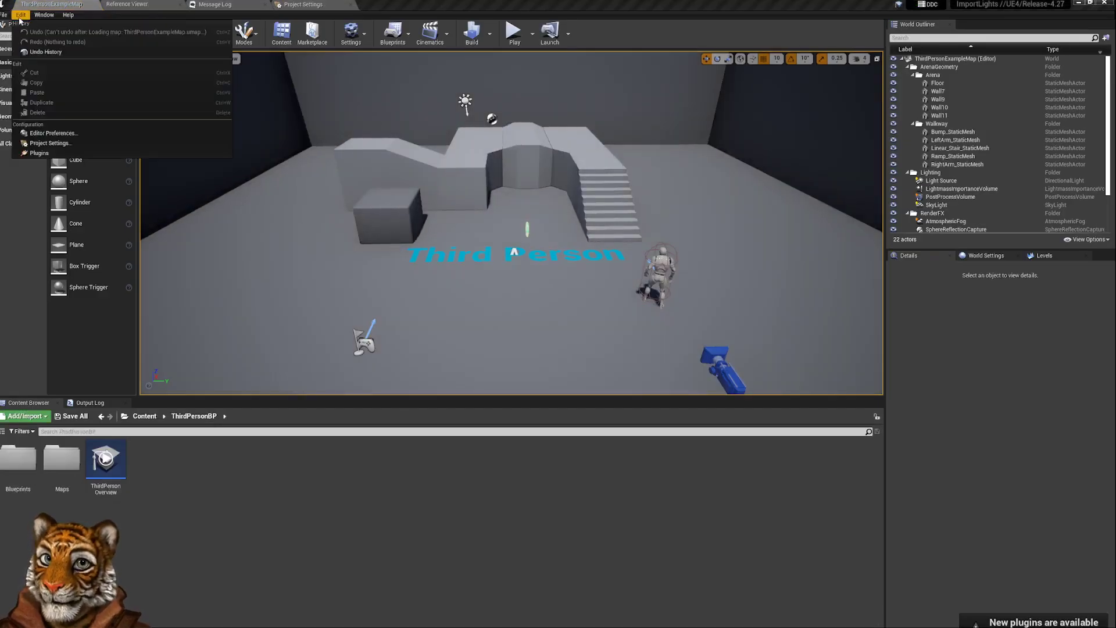
pyautogui.click(51, 152)
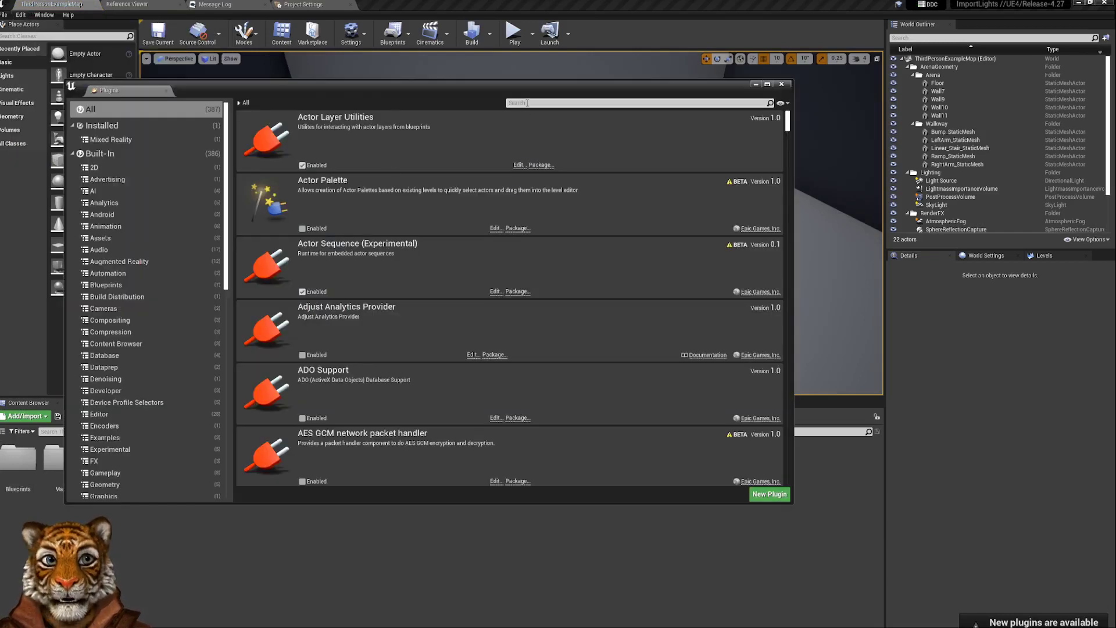
pyautogui.write('scripting')
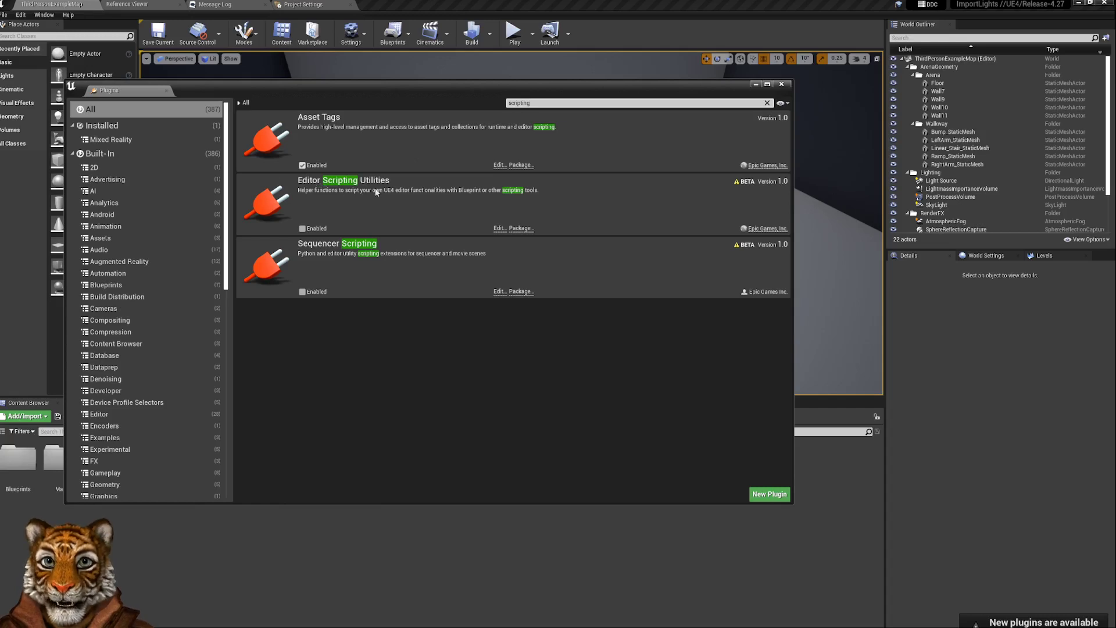
pyautogui.click(302, 229)
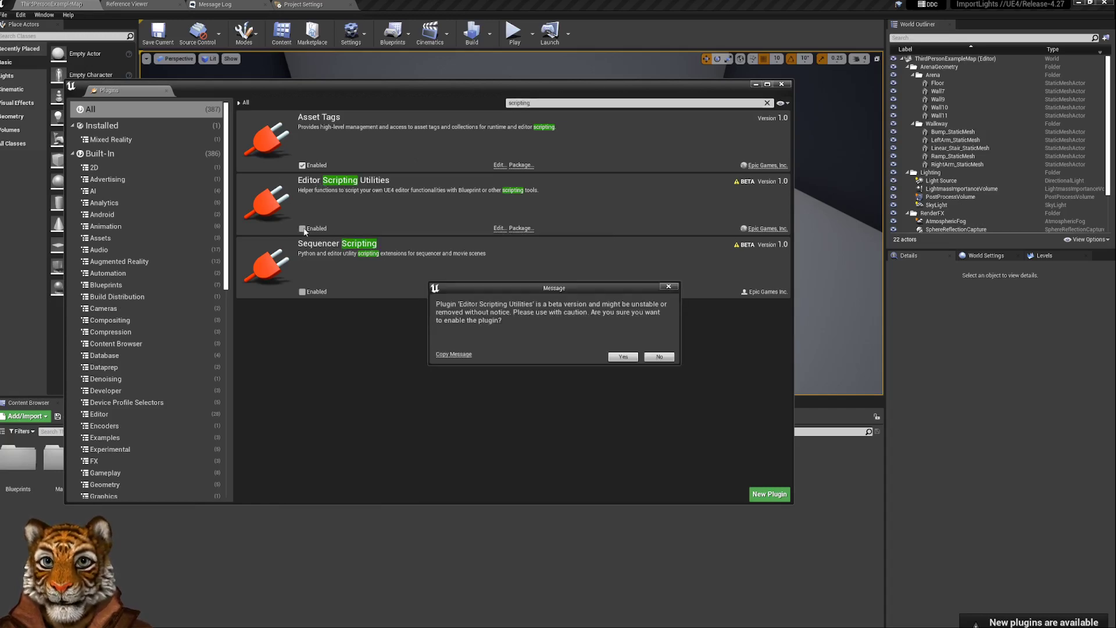
pyautogui.click(622, 356)
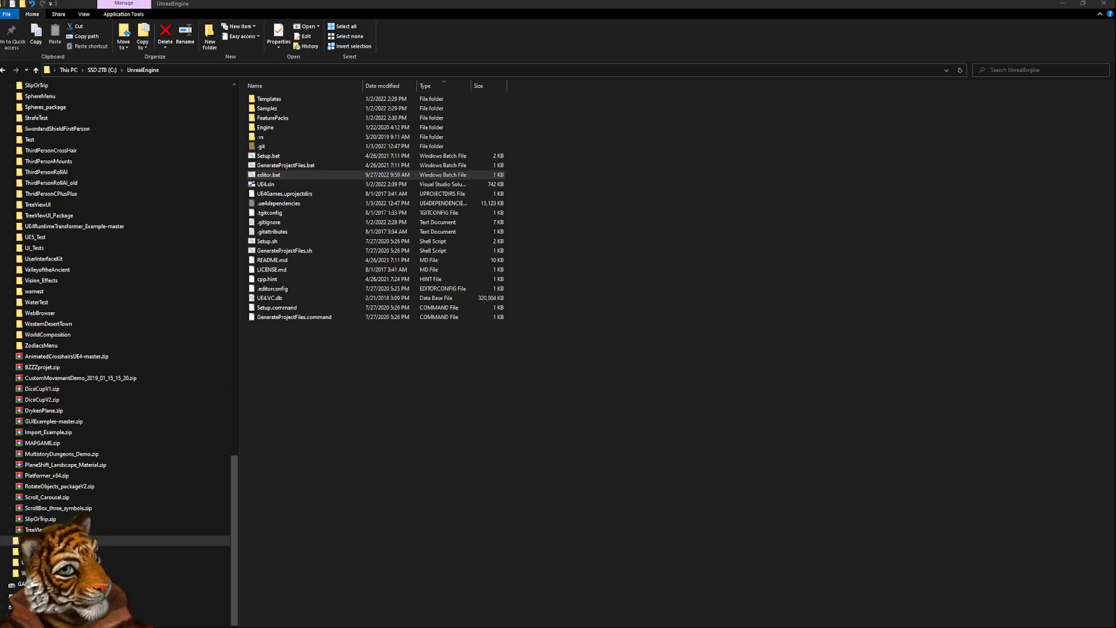
# - Extract the Content folder from Import_Example.zip into the ImportLights project folder in File Explorer
pyautogui.moveTo(1115, 163); pyautogui.dragTo(441, 149)
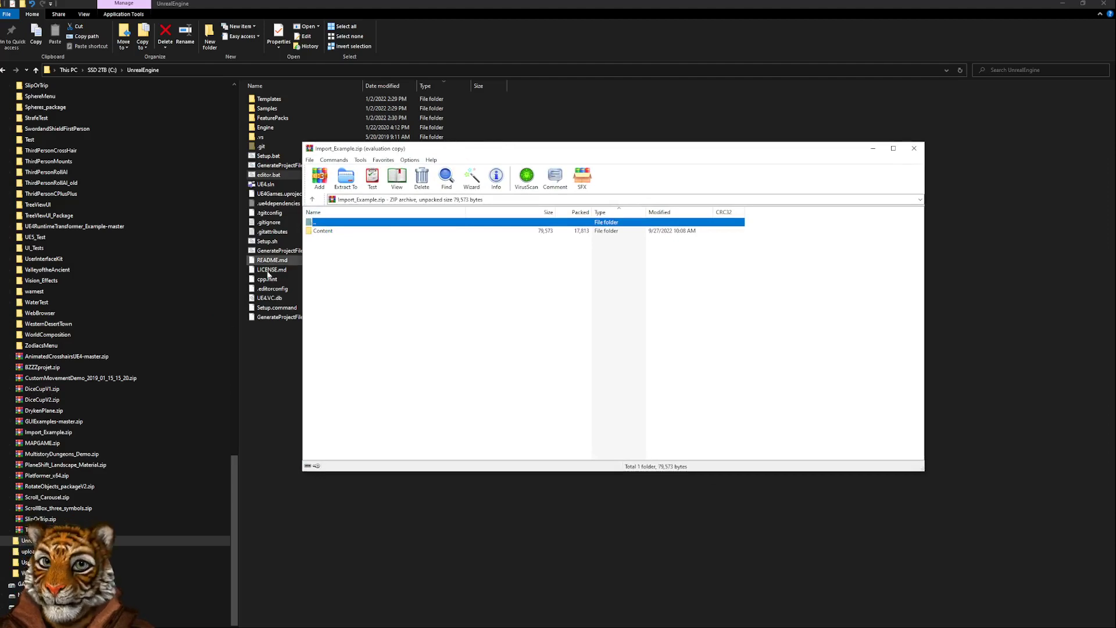
pyautogui.moveTo(235, 476); pyautogui.dragTo(248, 228)
pyautogui.click(58, 280)
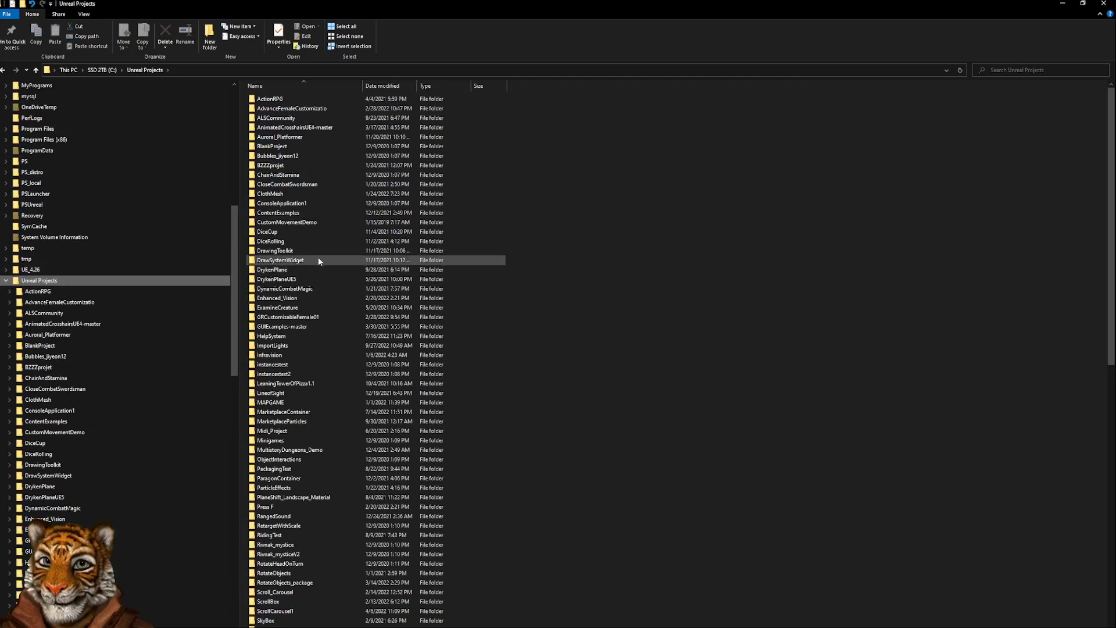
pyautogui.doubleClick(272, 345)
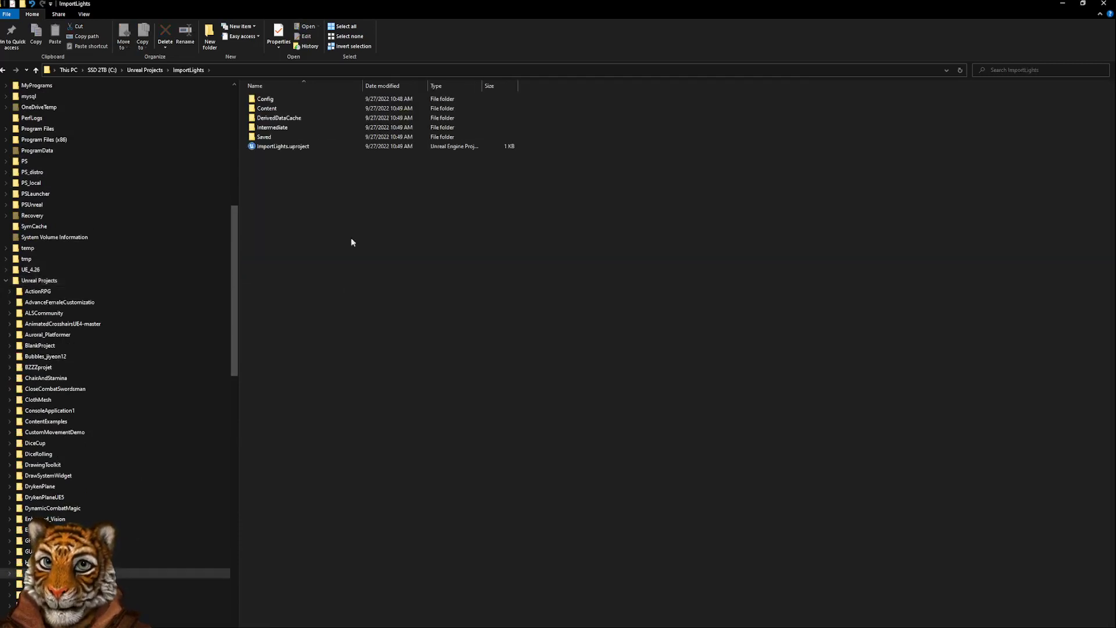
pyautogui.hotkey('alt', 'Tab')
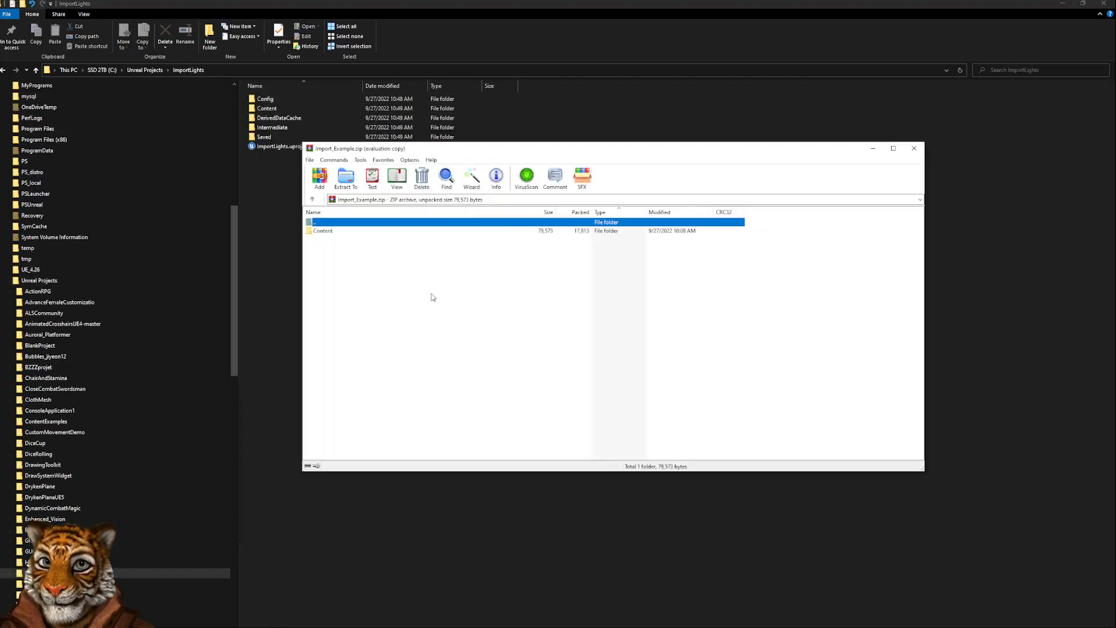
pyautogui.moveTo(323, 231); pyautogui.dragTo(271, 196)
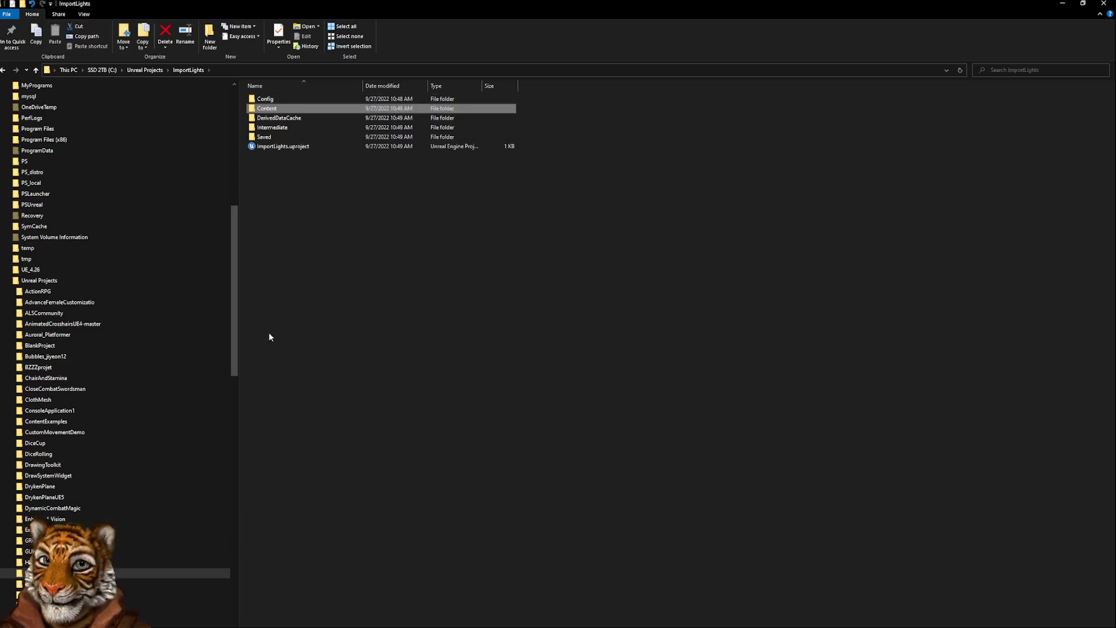
# - Switch back to Unreal Editor, close the plugin browser, and open the ImportExample content folder using the source folder tree
pyautogui.moveTo(0, 398)
pyautogui.click(40, 379)
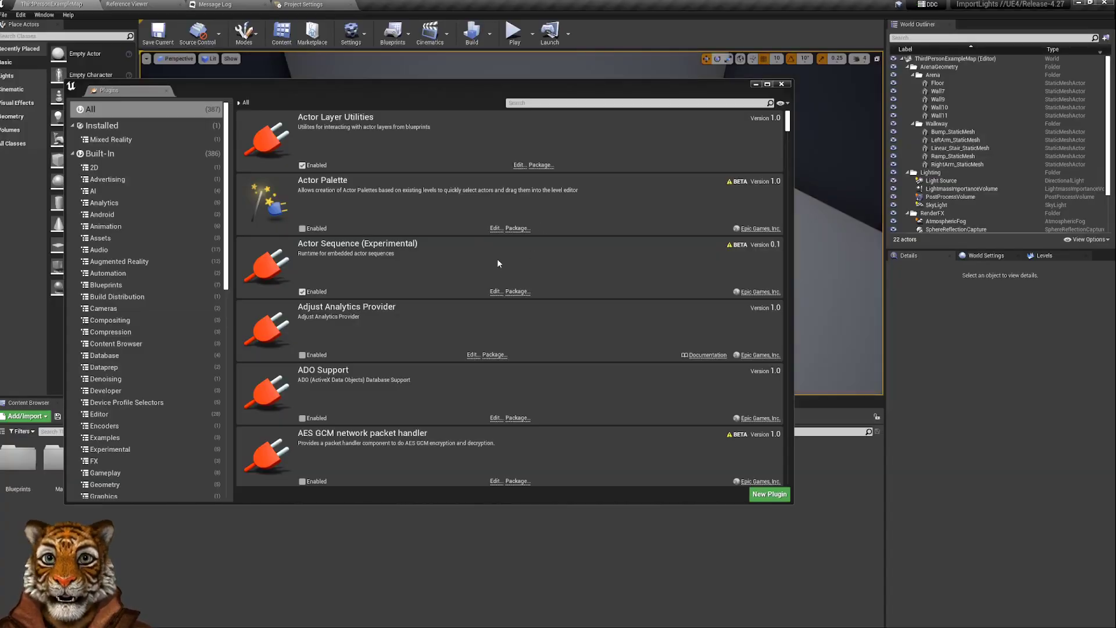
pyautogui.click(782, 84)
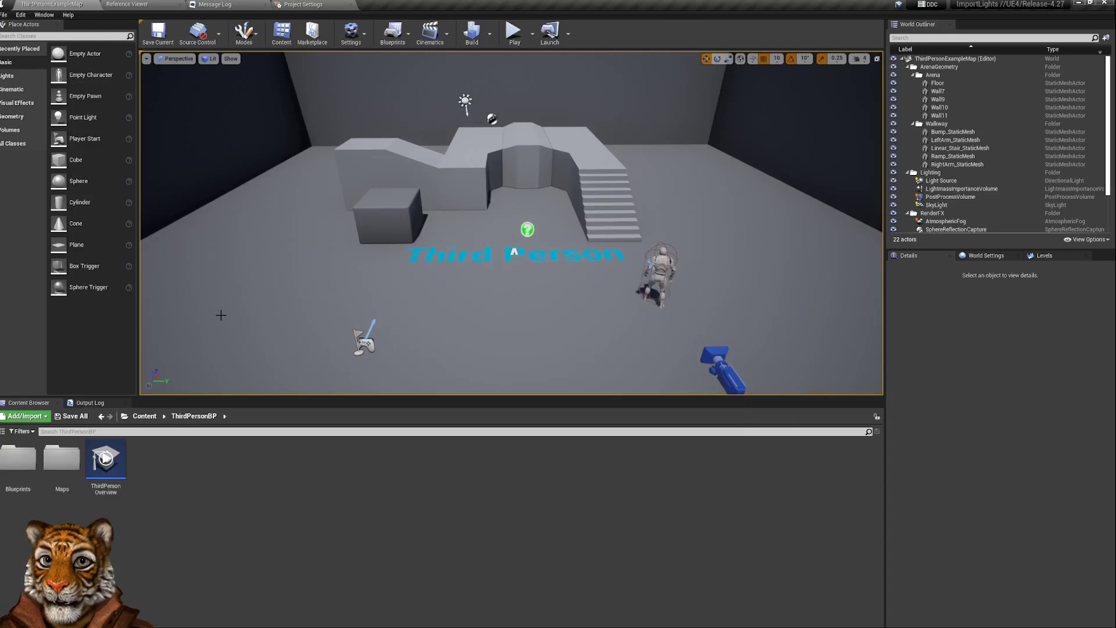
pyautogui.click(1, 434)
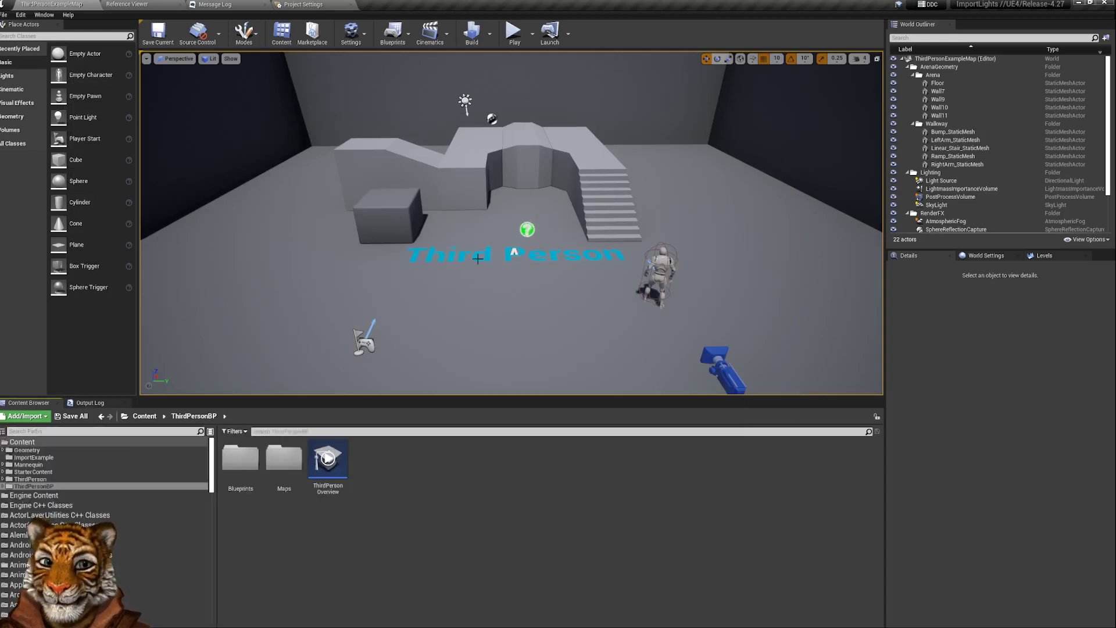
pyautogui.moveTo(478, 257); pyautogui.dragTo(550, 256, button='right')
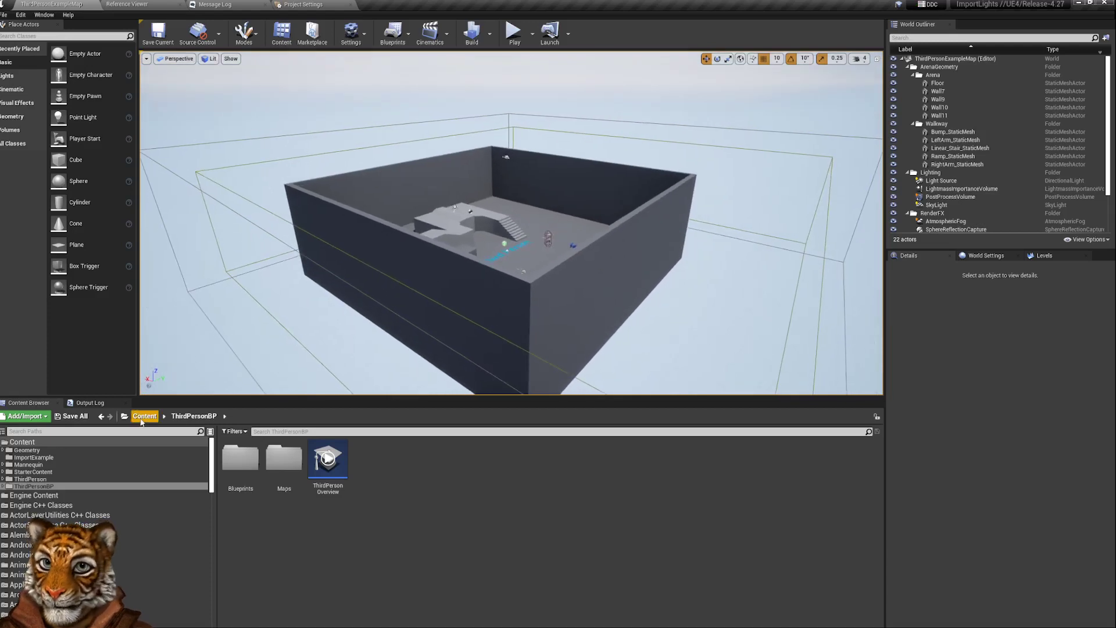
pyautogui.click(40, 458)
# - Switch to File Explorer and open example_lights.csv from the project's Content\ImportExample folder in OpenOffice Calc with the proposed import settings
pyautogui.click(309, 560)
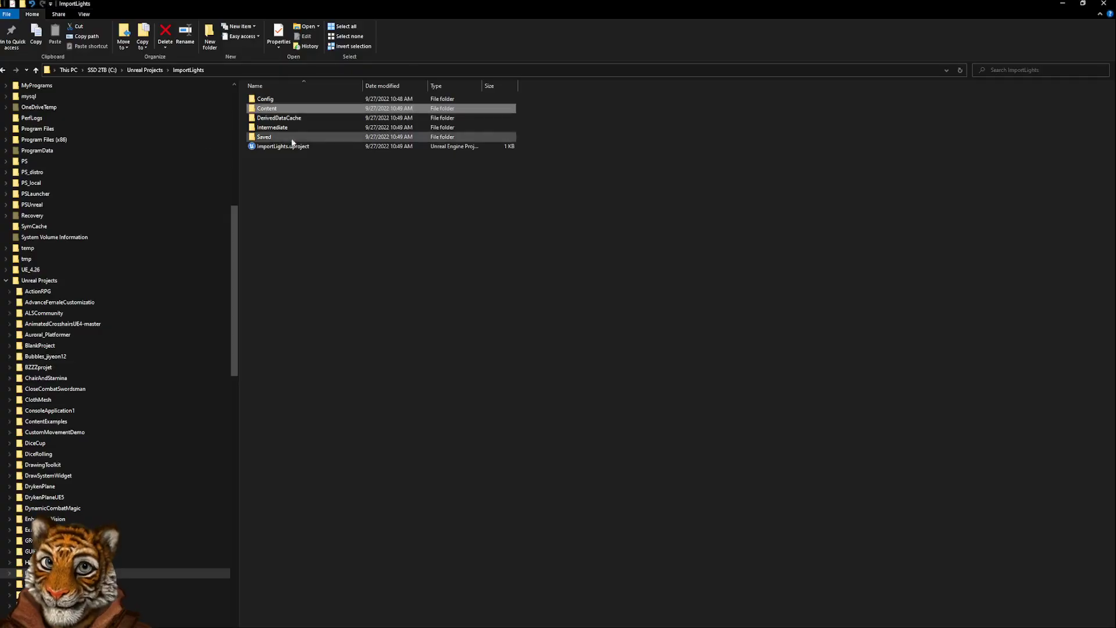
pyautogui.doubleClick(268, 113)
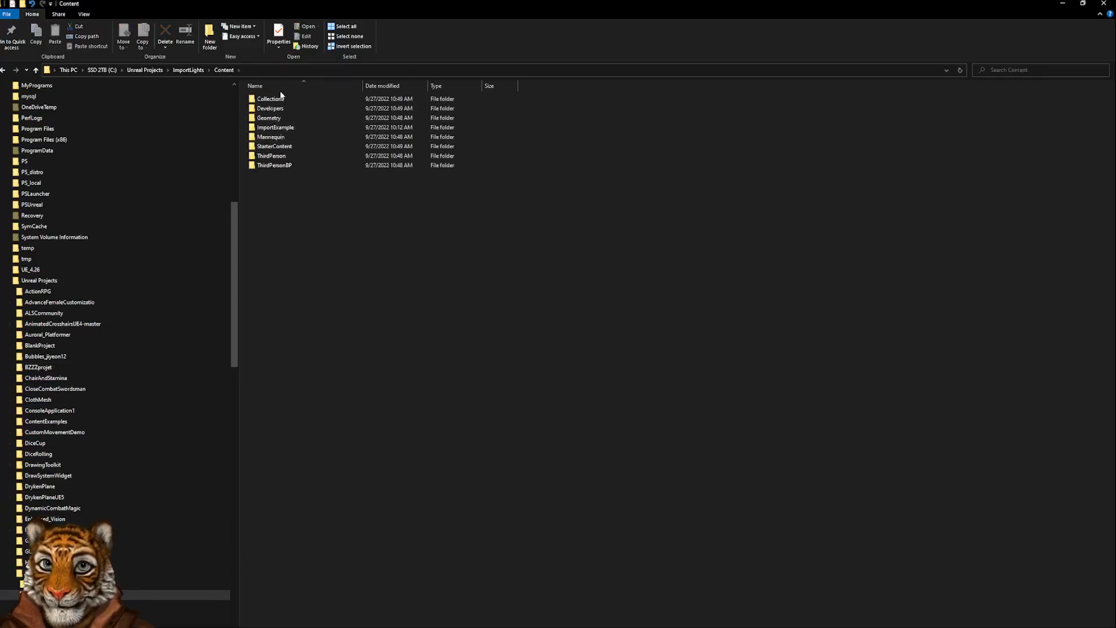
pyautogui.doubleClick(283, 118)
pyautogui.doubleClick(282, 146)
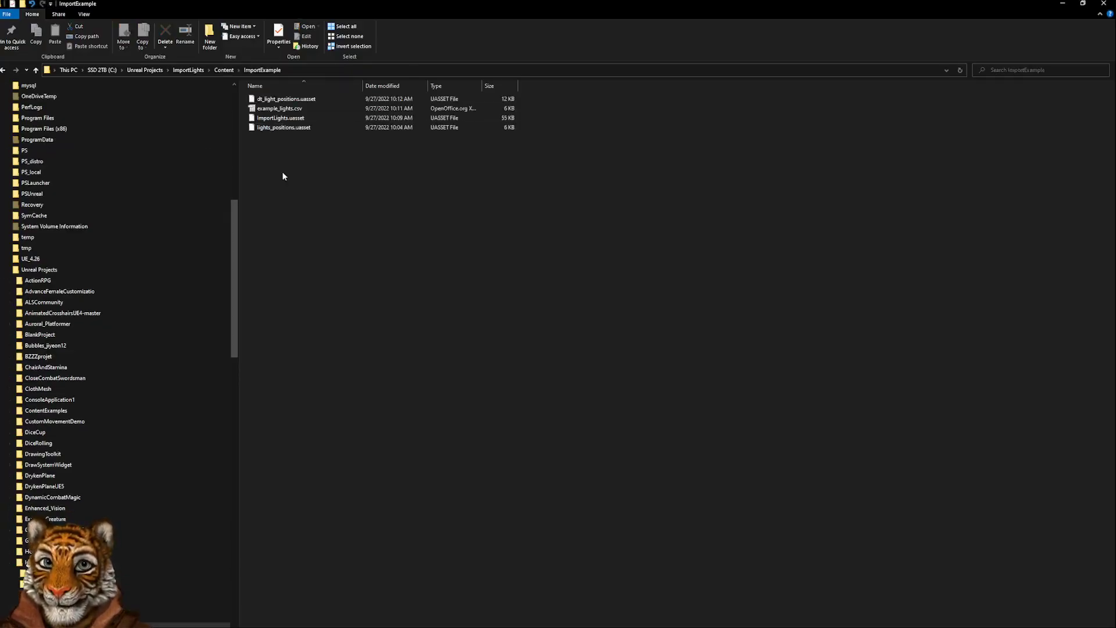
pyautogui.click(291, 110)
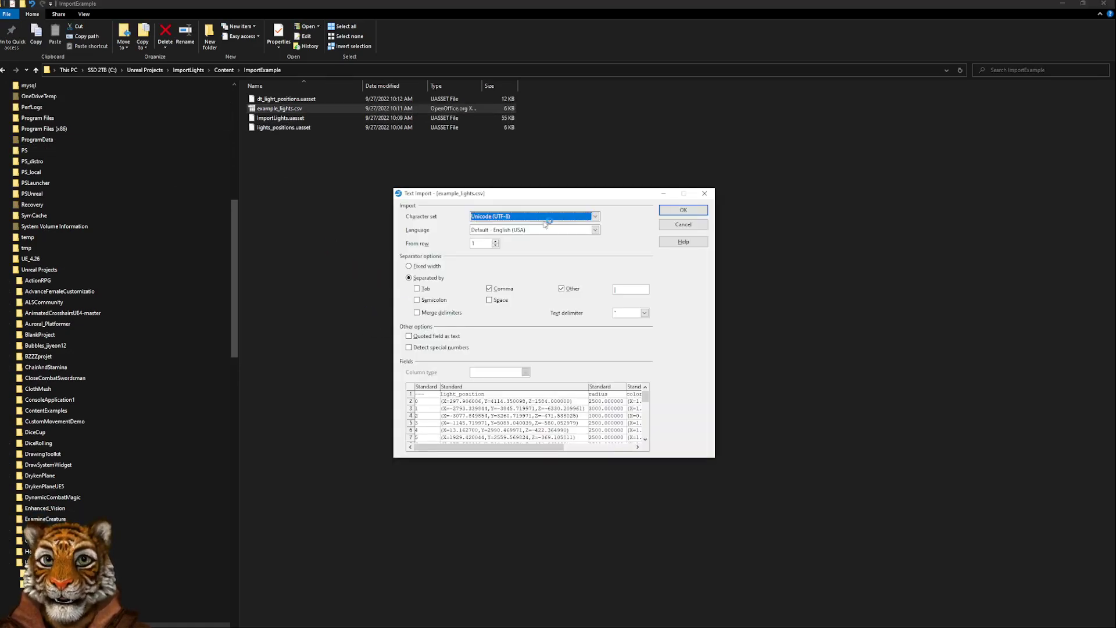
pyautogui.click(684, 210)
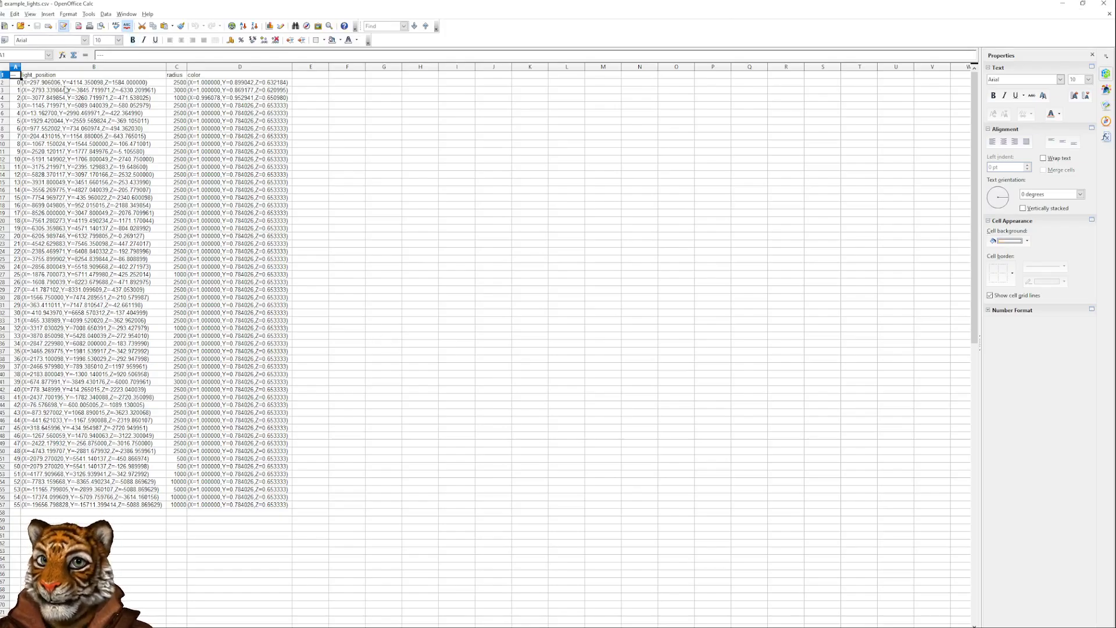
# - Examine the light_position, radius and color columns of example_lights.csv and how each row describes one light
pyautogui.moveTo(66, 84); pyautogui.dragTo(82, 459)
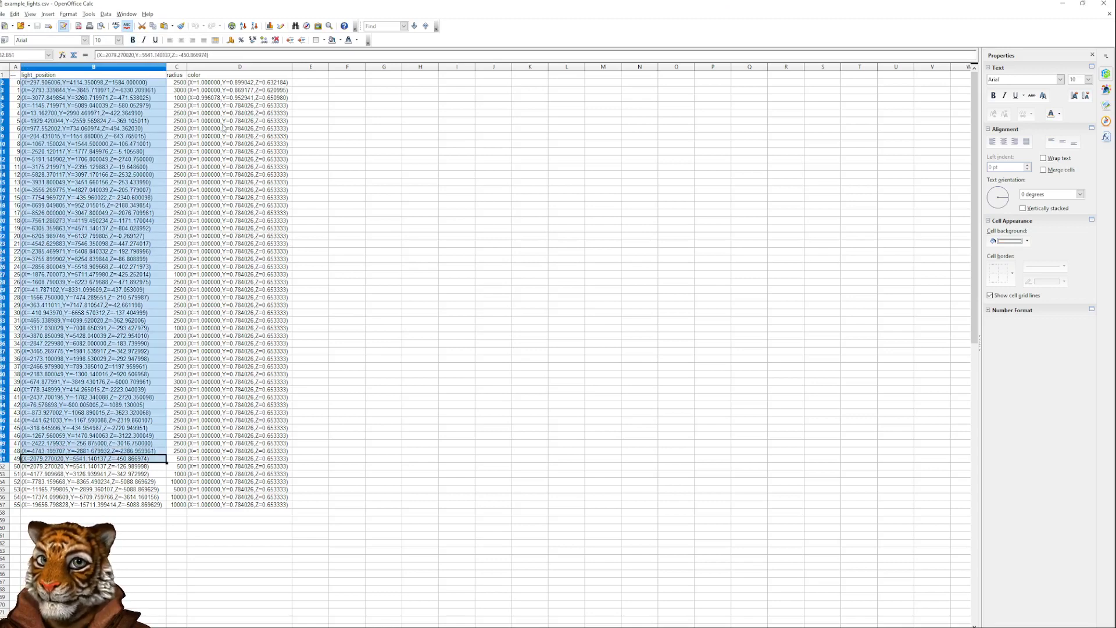
pyautogui.moveTo(183, 84); pyautogui.dragTo(177, 336)
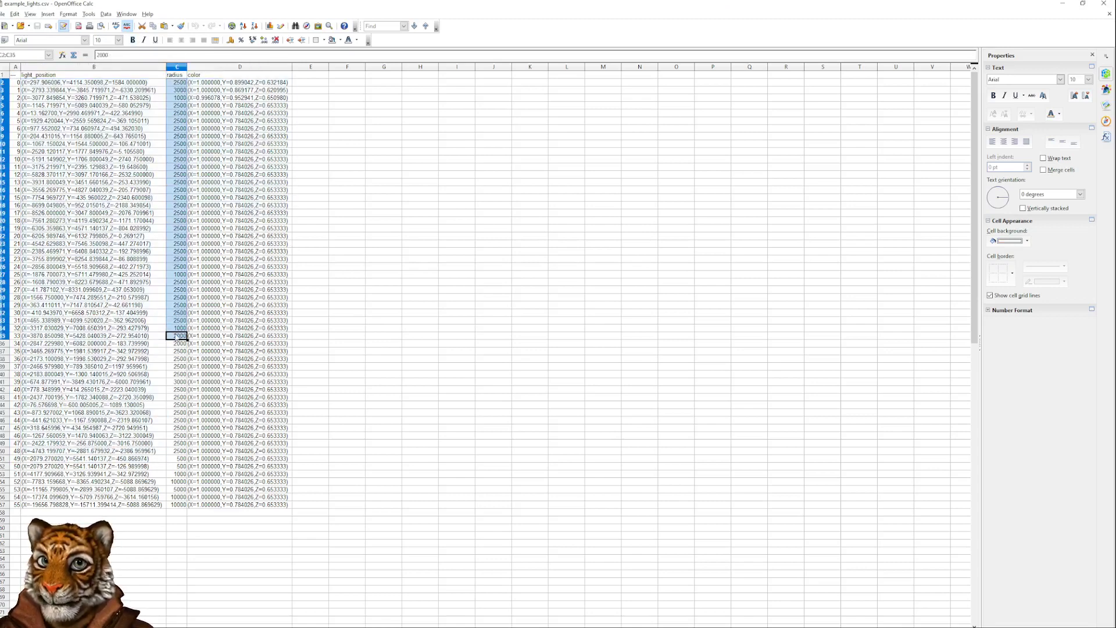
pyautogui.moveTo(209, 83); pyautogui.dragTo(227, 305)
pyautogui.click(226, 107)
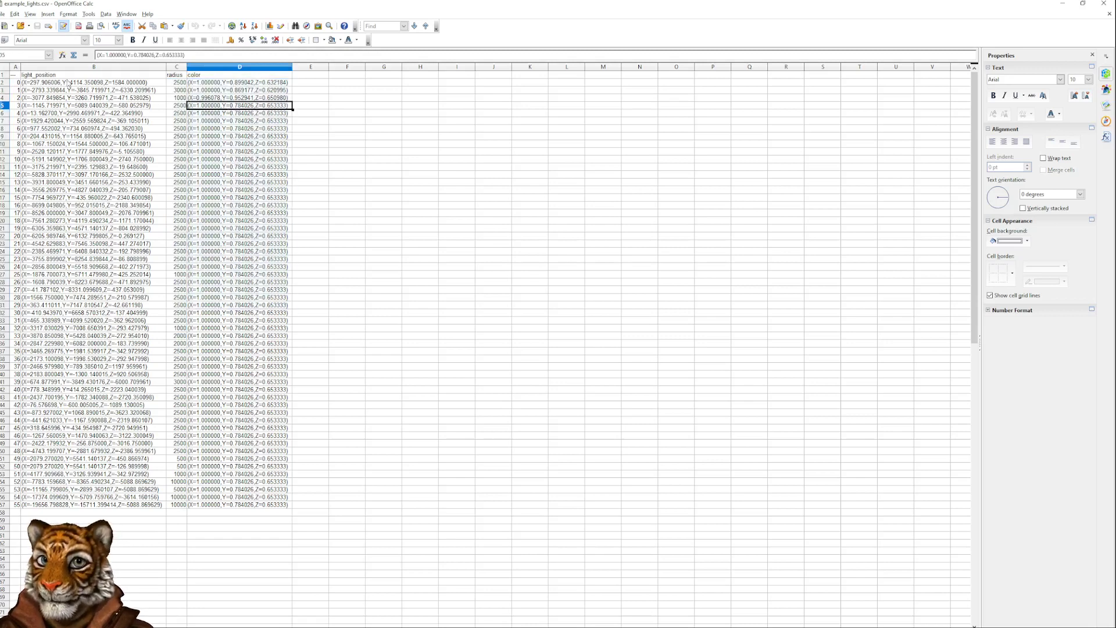
pyautogui.click(65, 83)
pyautogui.click(173, 85)
pyautogui.click(218, 84)
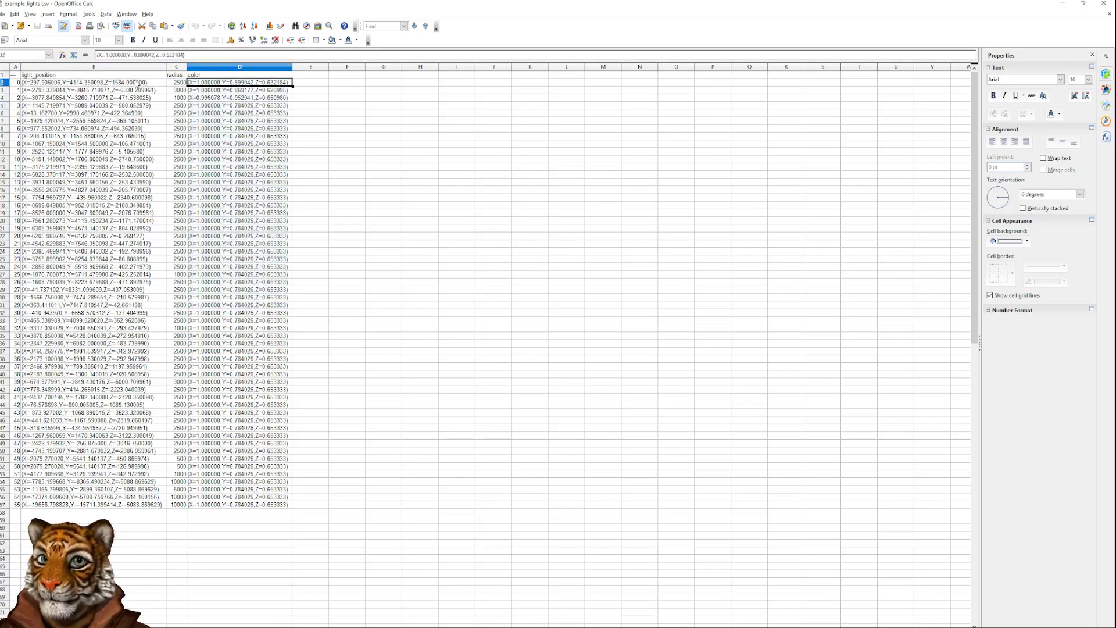
pyautogui.click(136, 83)
pyautogui.click(179, 83)
pyautogui.click(221, 85)
pyautogui.press('Left')
pyautogui.press('Left')
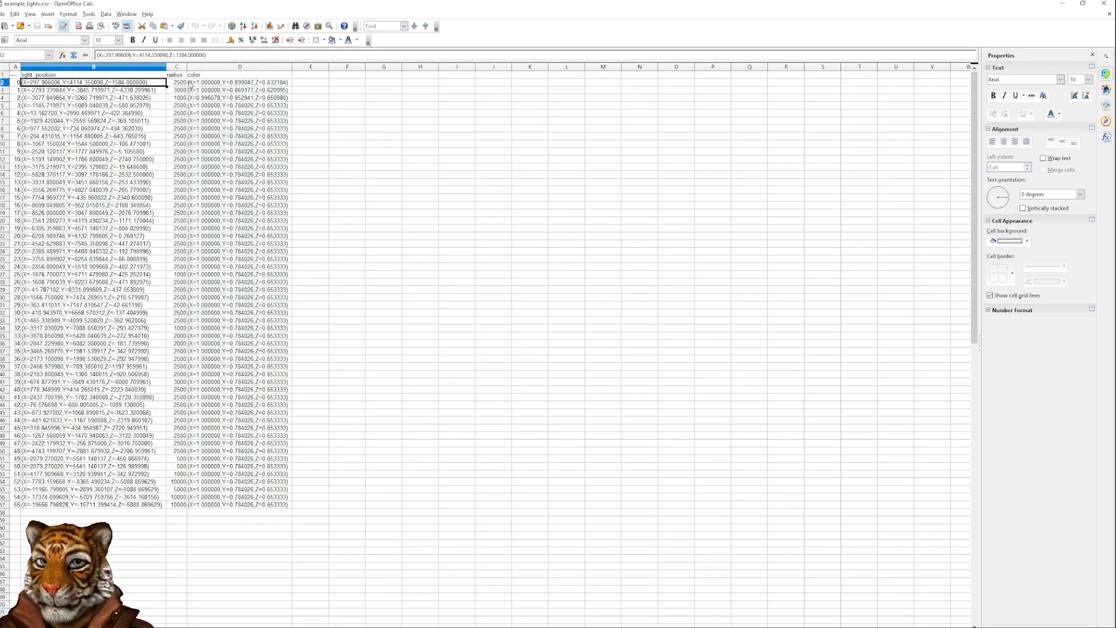
pyautogui.hotkey('shift', 'Down')
pyautogui.hotkey('shift', 'Down')
pyautogui.hotkey('shift', 'Down')
pyautogui.hotkey('shift', 'Down')
pyautogui.hotkey('shift', 'Down')
pyautogui.hotkey('shift', 'Down')
pyautogui.hotkey('shift', 'Down')
pyautogui.hotkey('shift', 'Down')
pyautogui.hotkey('shift', 'Down')
pyautogui.hotkey('shift', 'Down')
pyautogui.hotkey('shift', 'Down')
pyautogui.hotkey('shift', 'Down')
pyautogui.hotkey('shift', 'Down')
pyautogui.hotkey('shift', 'Down')
pyautogui.hotkey('shift', 'Down')
pyautogui.hotkey('shift', 'Down')
pyautogui.hotkey('shift', 'Down')
pyautogui.hotkey('shift', 'Down')
pyautogui.hotkey('shift', 'Down')
pyautogui.hotkey('shift', 'Down')
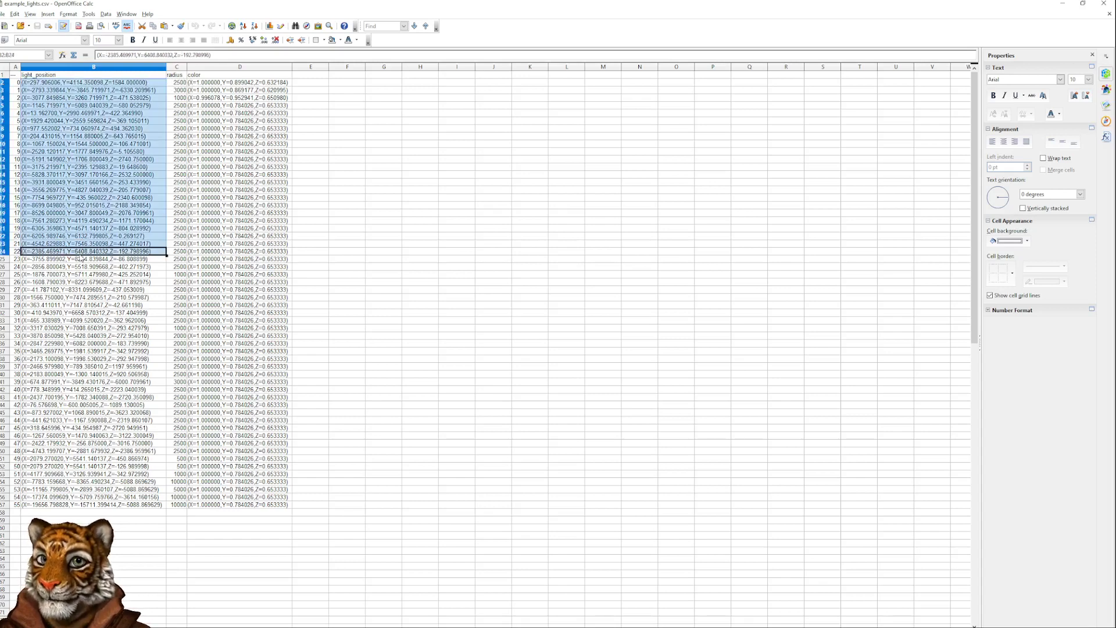
pyautogui.click(90, 85)
pyautogui.click(355, 121)
pyautogui.click(316, 107)
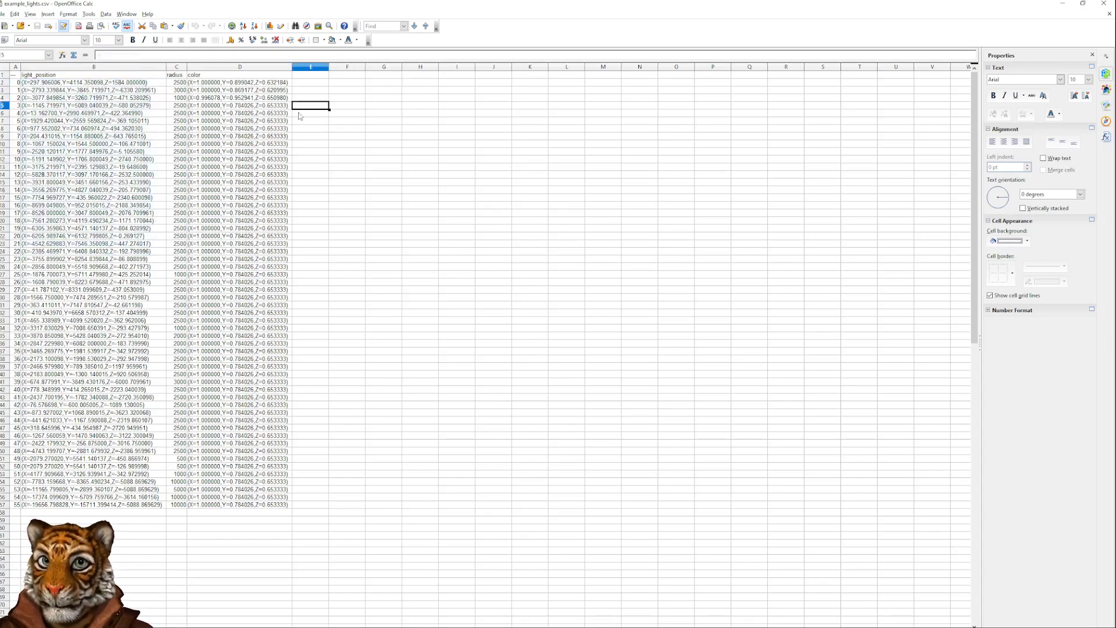
pyautogui.click(87, 92)
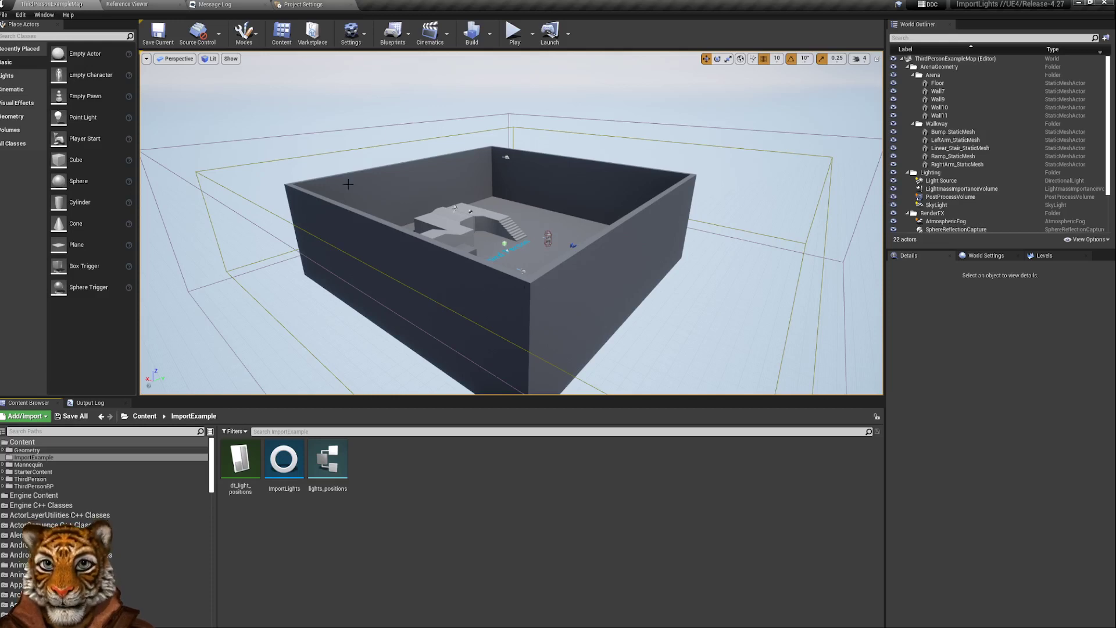
# - Run the Create Lights scripted action on the ThirdPersonCharacter blueprint in ThirdPersonBP/Blueprints
pyautogui.click(48, 488)
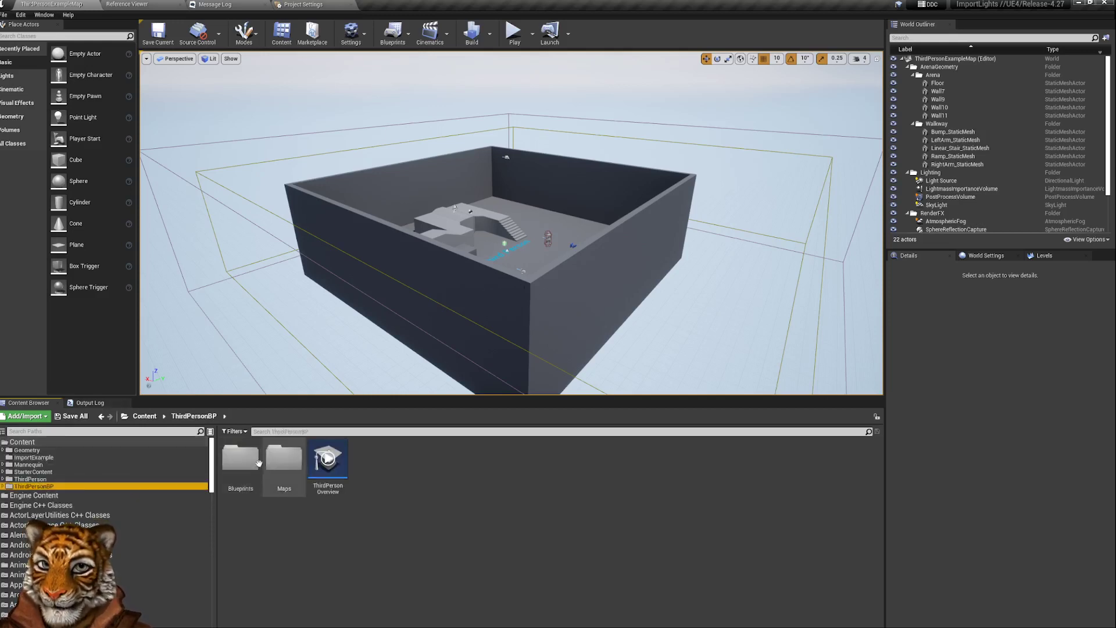
pyautogui.doubleClick(245, 461)
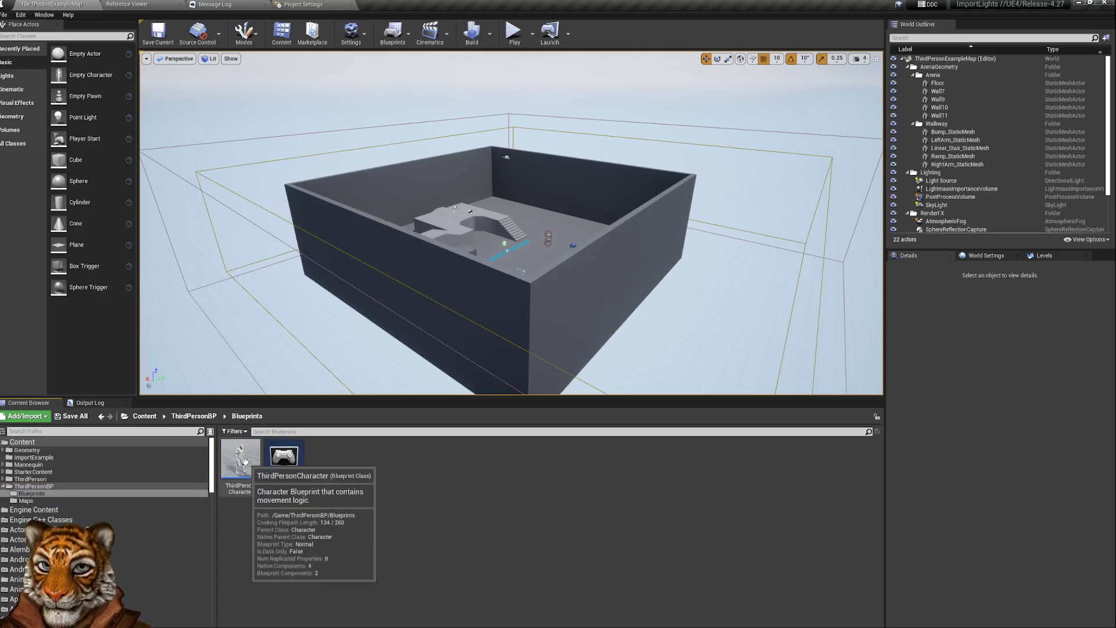
pyautogui.rightClick(249, 460)
pyautogui.moveTo(314, 321)
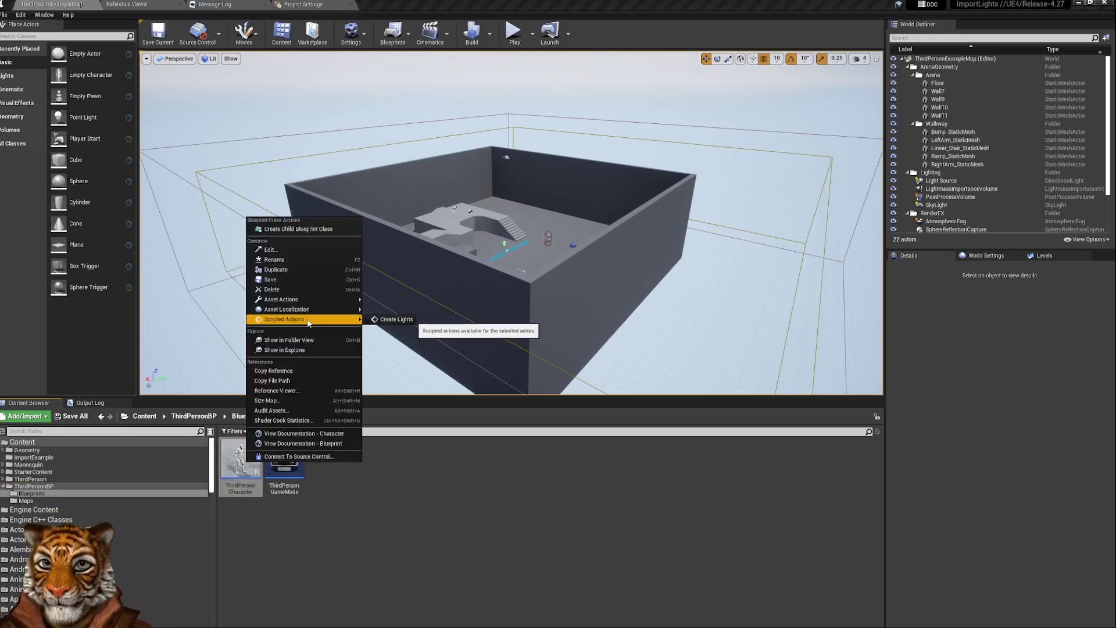
pyautogui.click(391, 324)
# - Examine the light color and attenuation radius of the generated lights PointLight25 and PointLight26 in the level
pyautogui.moveTo(392, 324); pyautogui.dragTo(391, 324, button='right')
pyautogui.press('w')
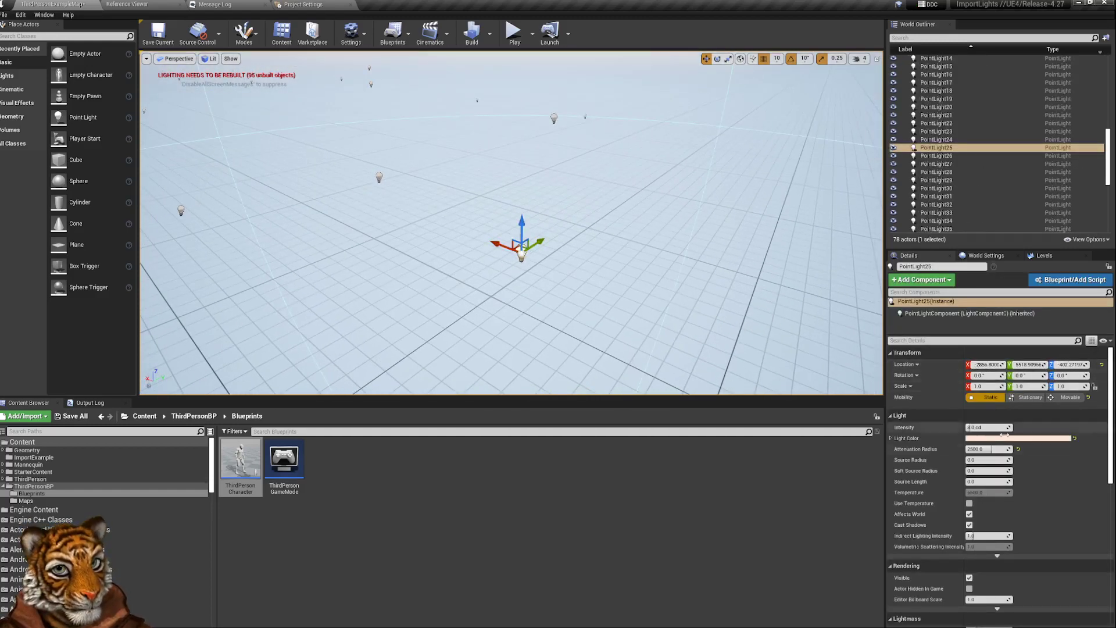
pyautogui.click(984, 440)
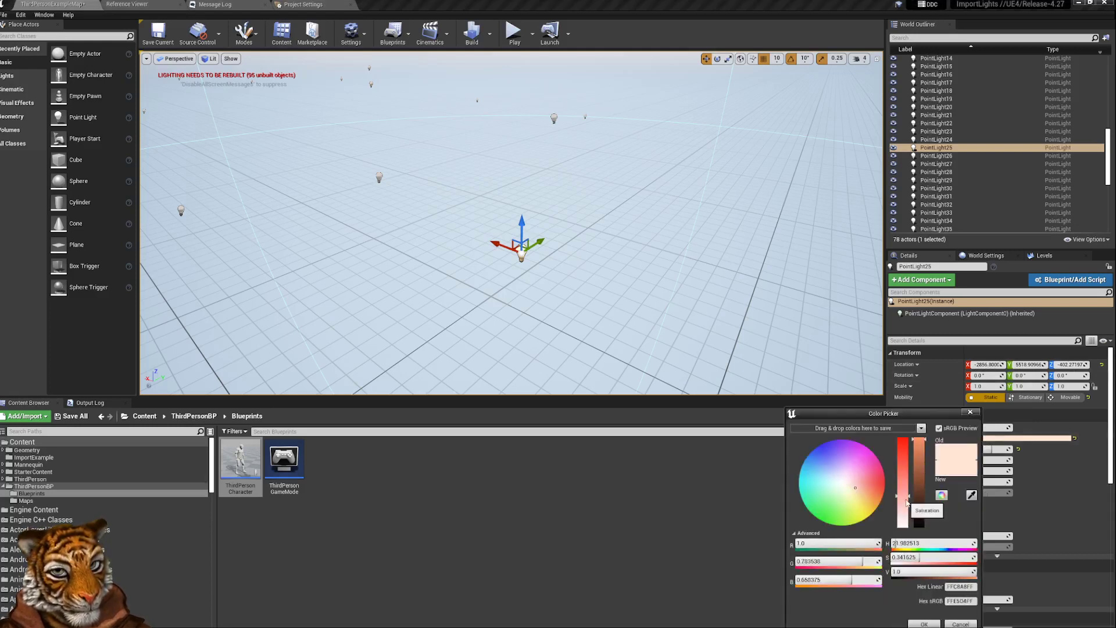
pyautogui.click(972, 412)
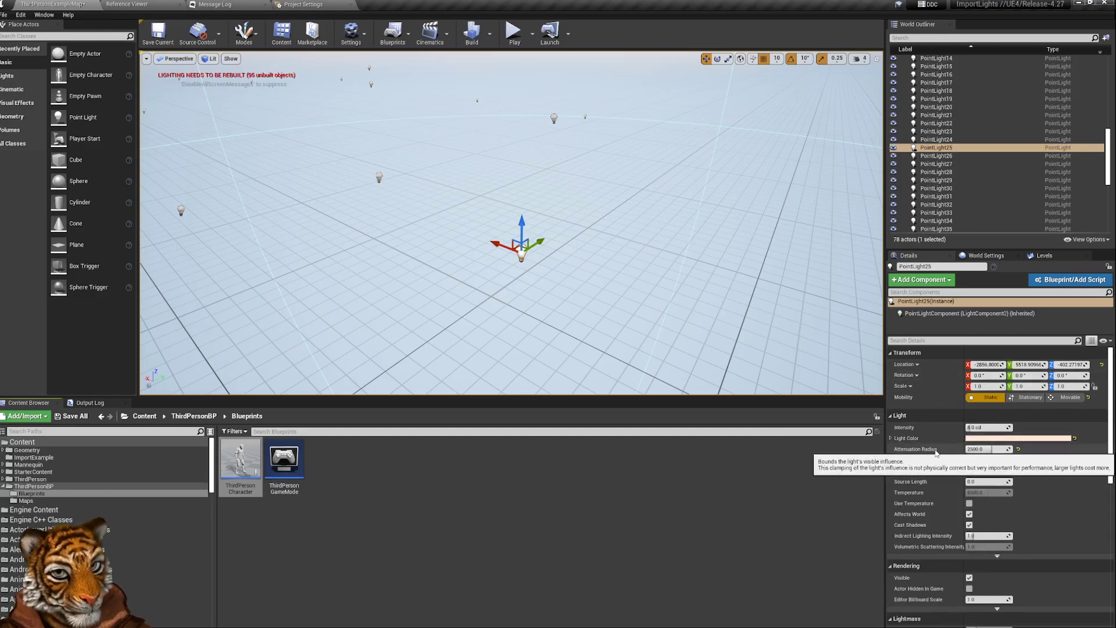
pyautogui.click(381, 177)
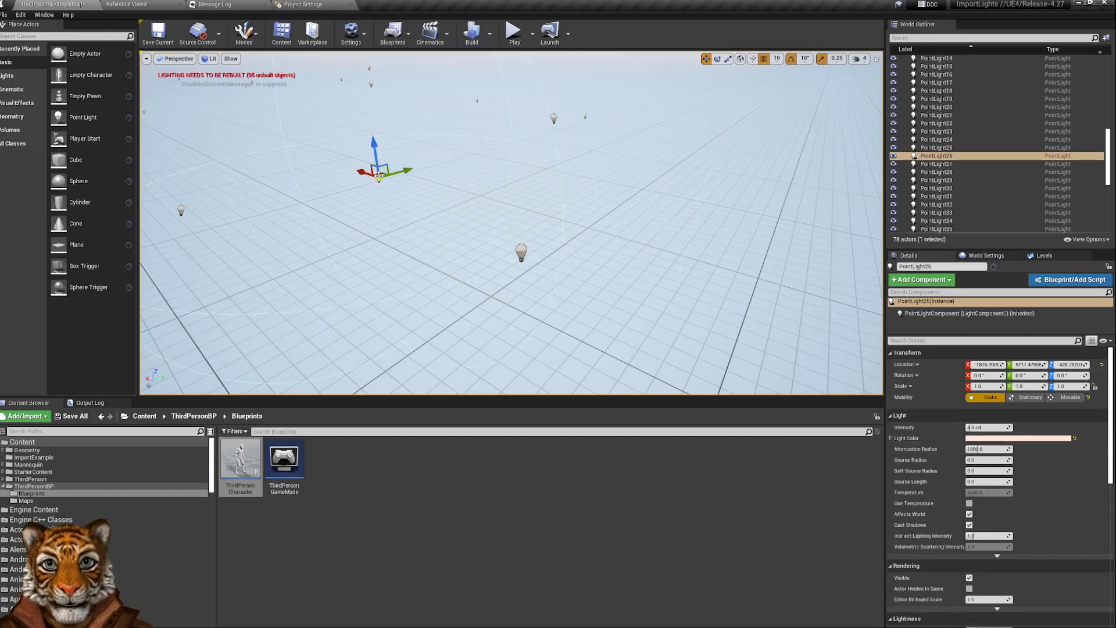
pyautogui.moveTo(423, 226)
pyautogui.mouseDown(button='right')
pyautogui.moveTo(349, 204)
pyautogui.moveTo(354, 174)
pyautogui.moveTo(427, 215)
pyautogui.mouseUp(button='right')
pyautogui.press('w')
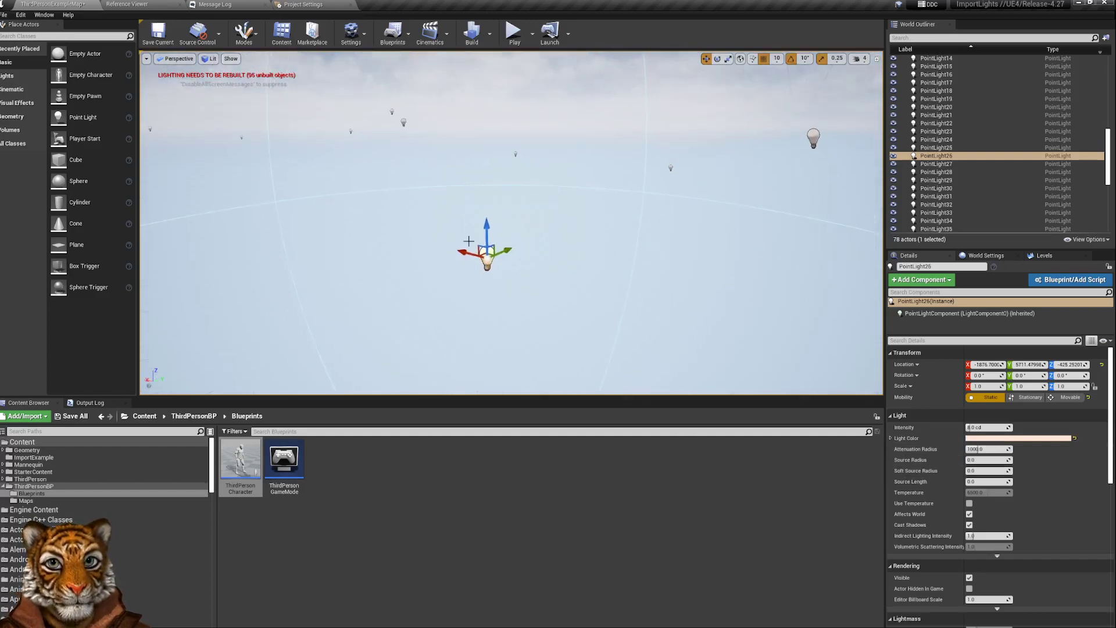
# - Delete all the generated point lights, PointLight through PointLight56, from the level
pyautogui.press('s')
pyautogui.moveTo(581, 318); pyautogui.dragTo(465, 317, button='right')
pyautogui.scroll(8, 1026, 175)
pyautogui.scroll(3, 989, 170)
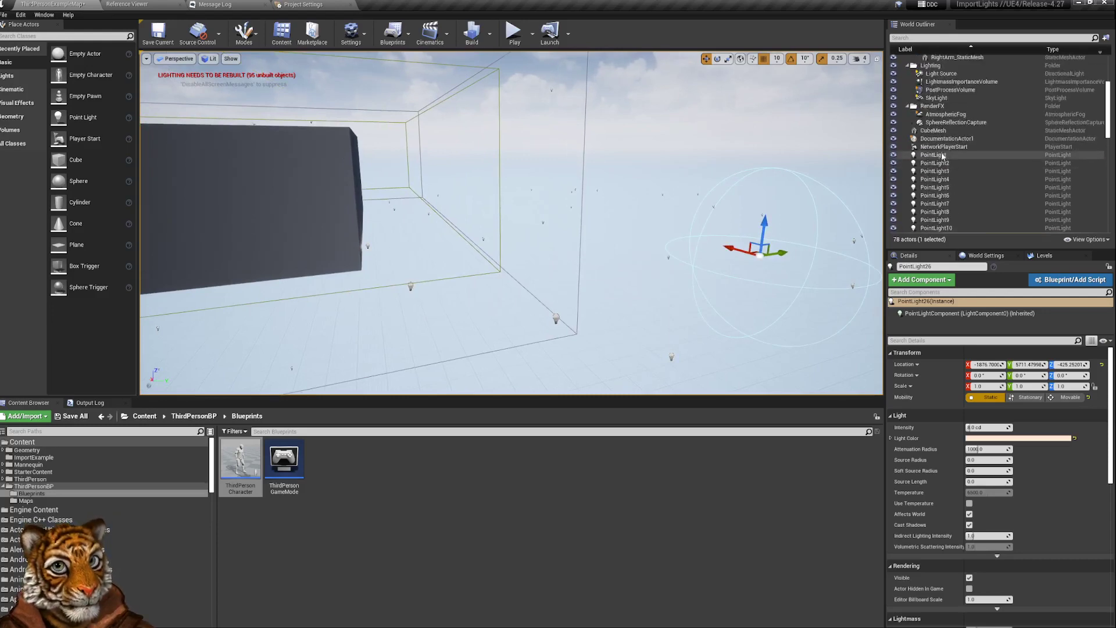
pyautogui.click(954, 160)
pyautogui.scroll(-8, 1021, 187)
pyautogui.scroll(-8, 998, 174)
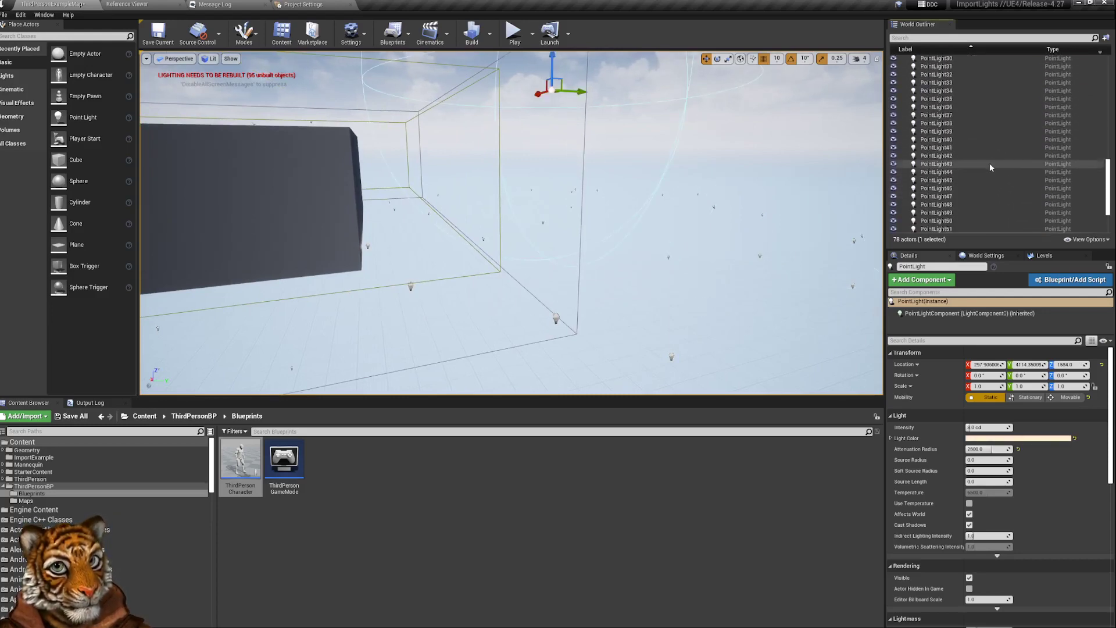
pyautogui.keyDown('shift'); pyautogui.click(980, 181); pyautogui.keyUp('shift')
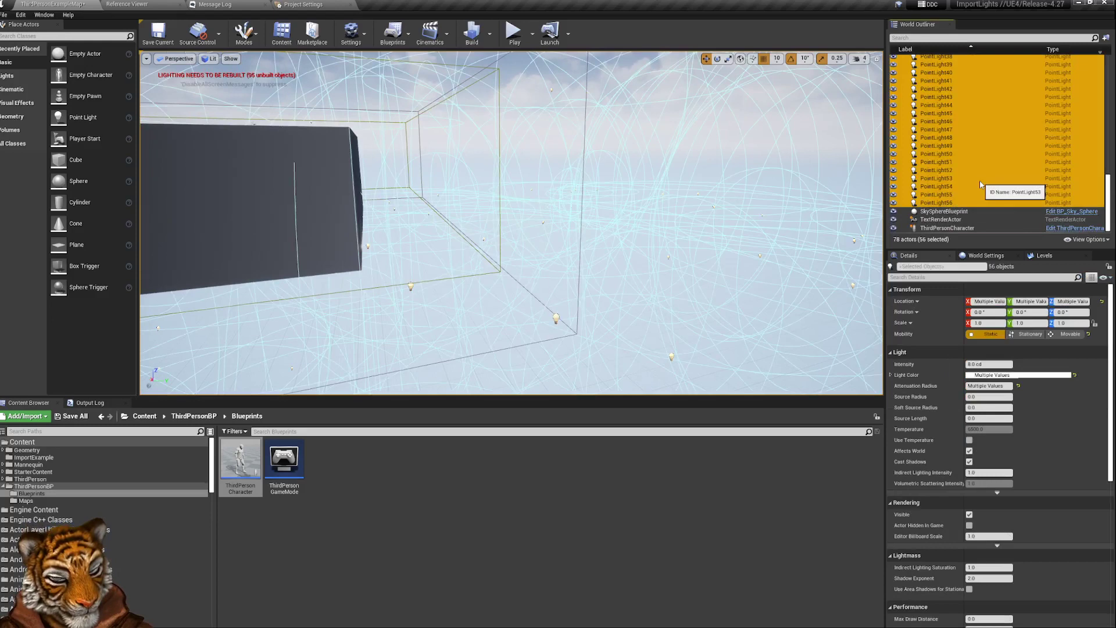
pyautogui.press('Delete')
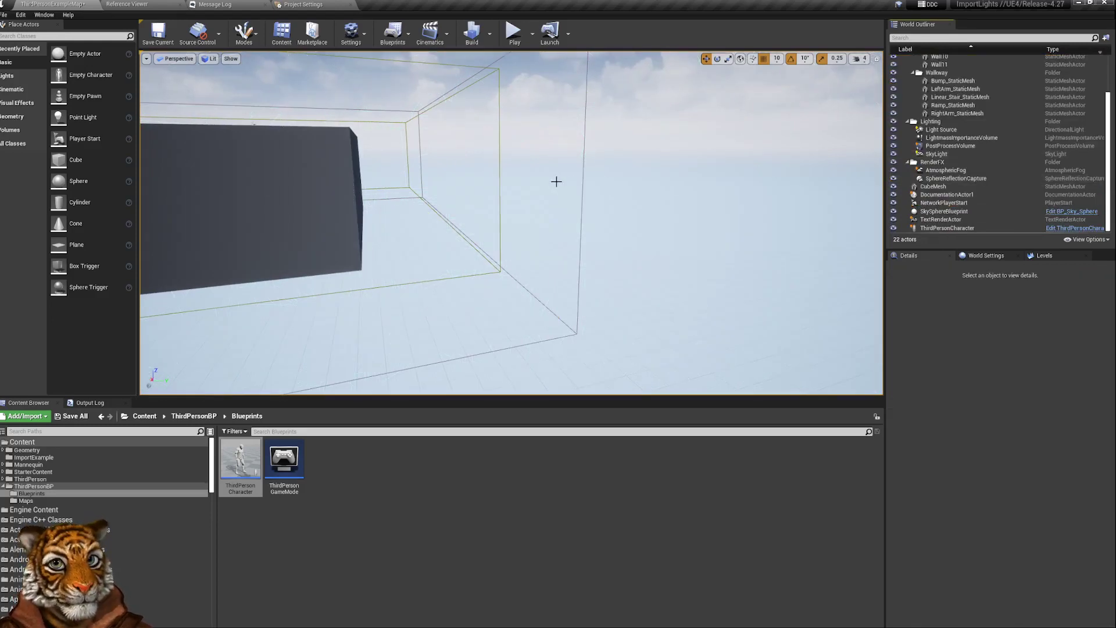
# - Generate the point lights again by running Create Lights on the ThirdPersonCharacter blueprint, and view them around the arena
pyautogui.moveTo(556, 179); pyautogui.dragTo(533, 226, button='right')
pyautogui.press('s')
pyautogui.press('a')
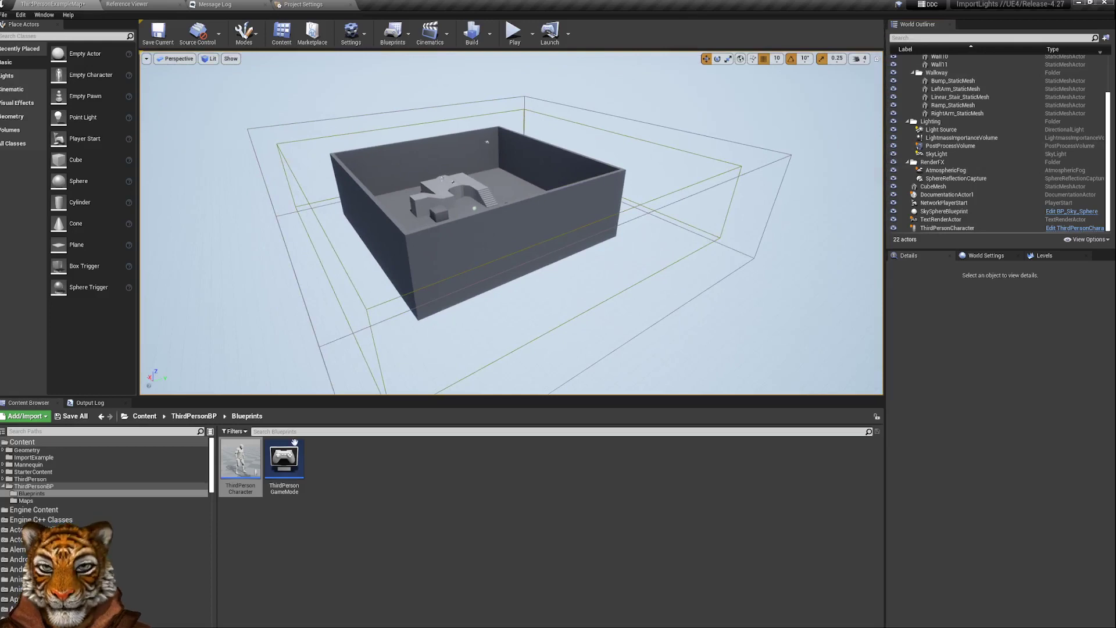
pyautogui.rightClick(247, 469)
pyautogui.moveTo(315, 330)
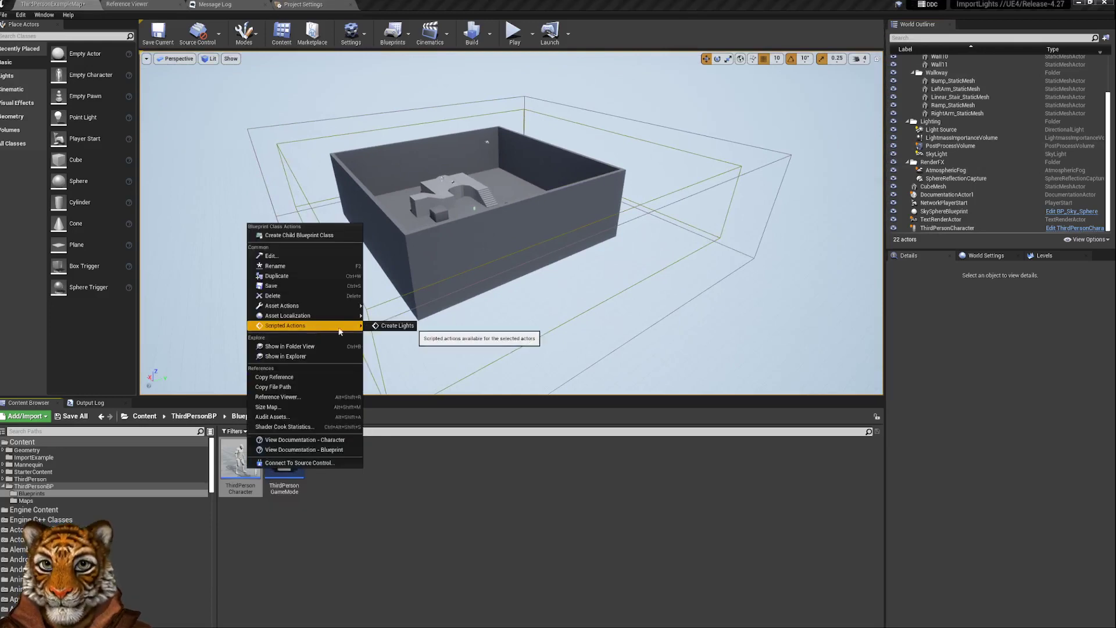
pyautogui.click(399, 327)
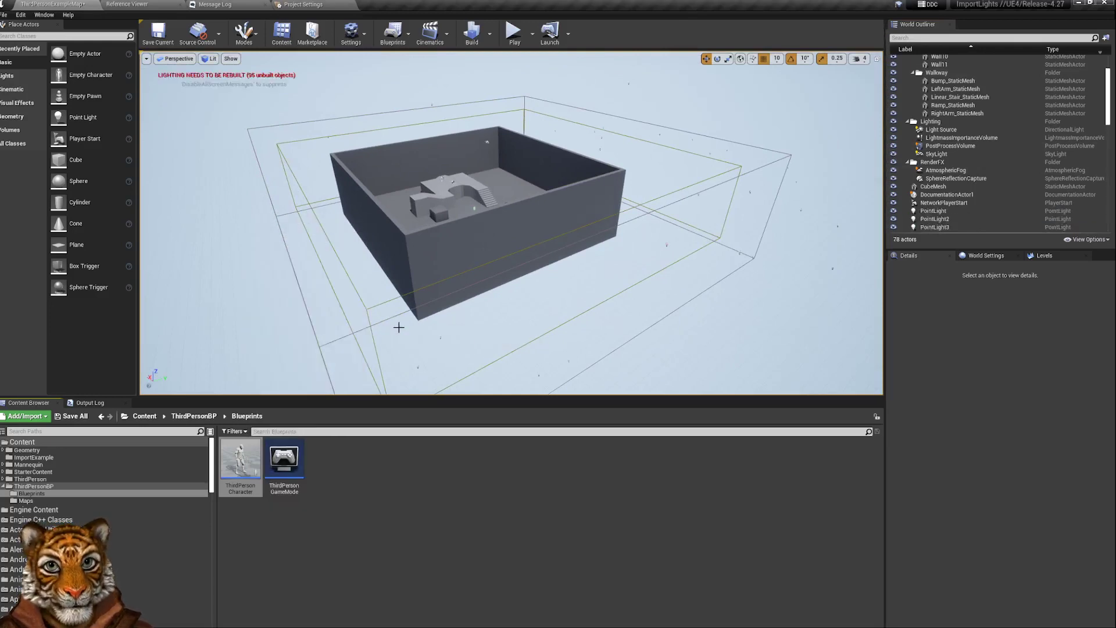
pyautogui.moveTo(661, 185); pyautogui.dragTo(668, 218, button='right')
pyautogui.press('w')
pyautogui.press('s')
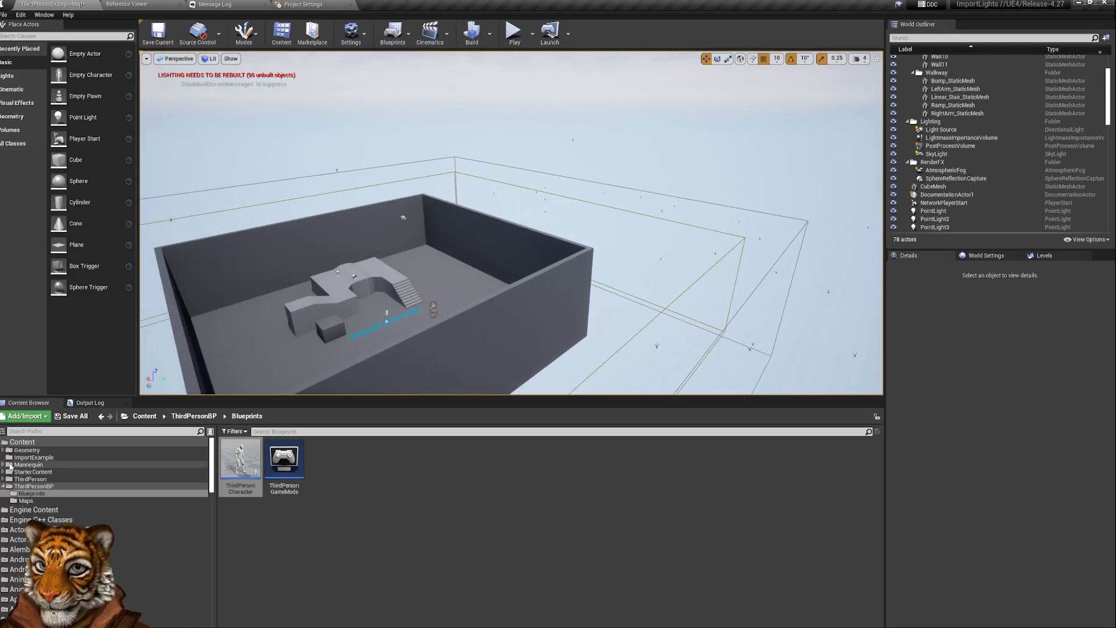
# - Open the dt_light_positions data table from the ImportExample folder and reimport it from its CSV source
pyautogui.click(11, 458)
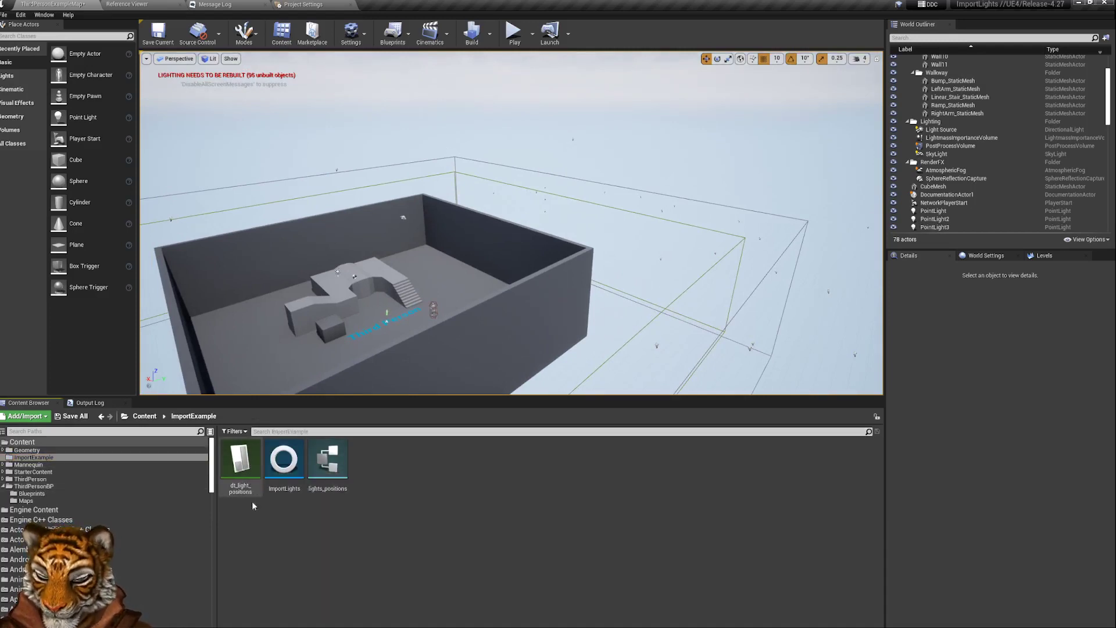
pyautogui.doubleClick(245, 459)
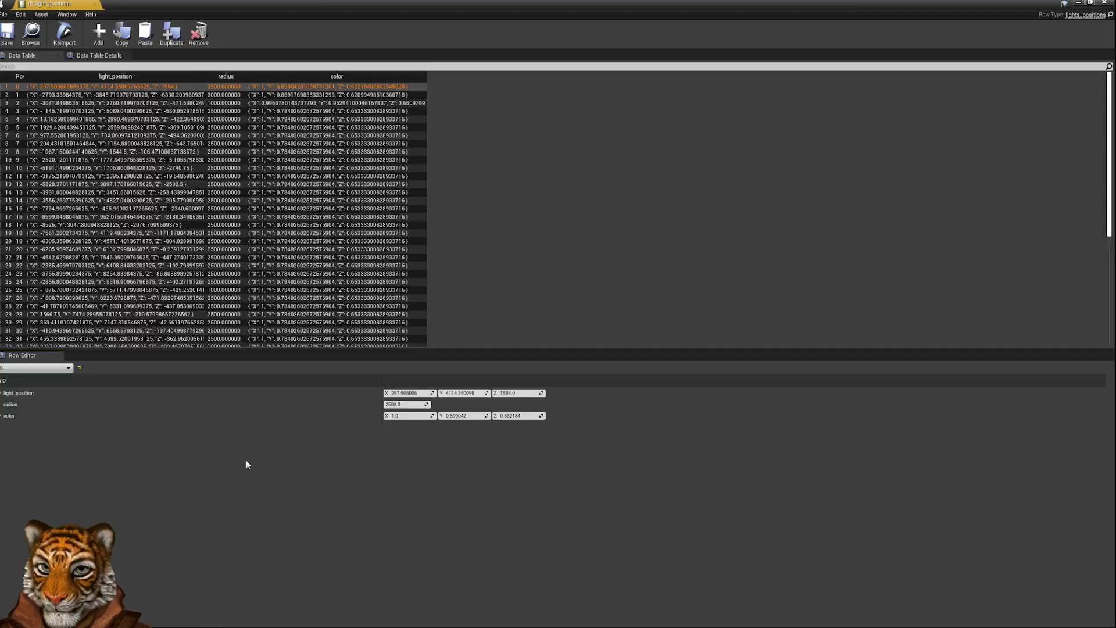
pyautogui.click(69, 43)
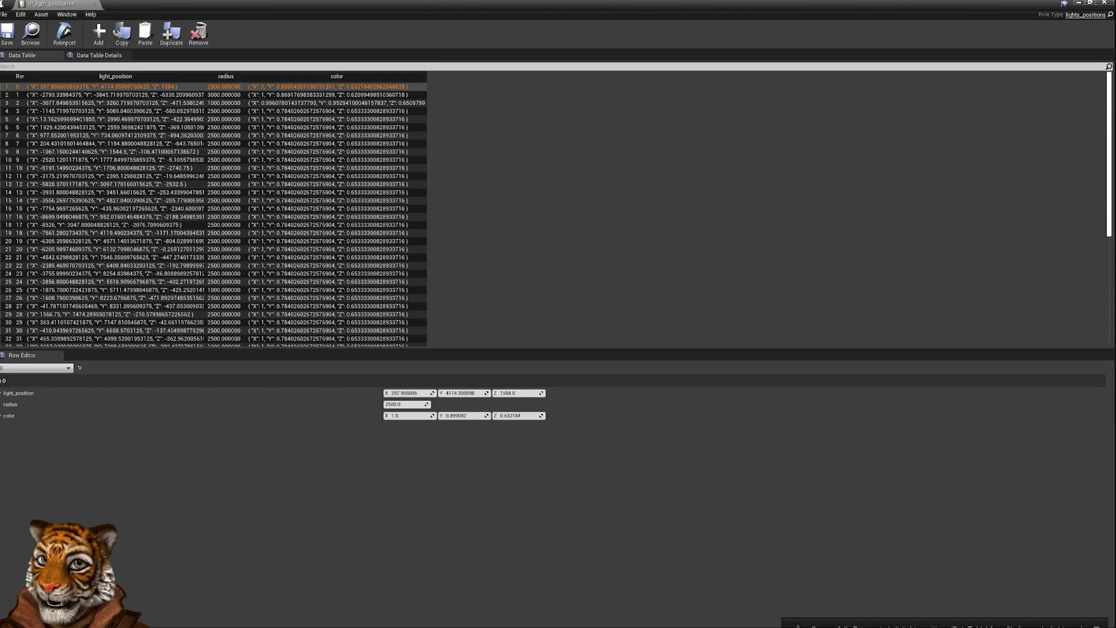
# - In OpenOffice Calc, change the X value of row 0's light_position to 697.906006 and save example_lights.csv in its current CSV format
pyautogui.moveTo(1, 429)
pyautogui.click(43, 429)
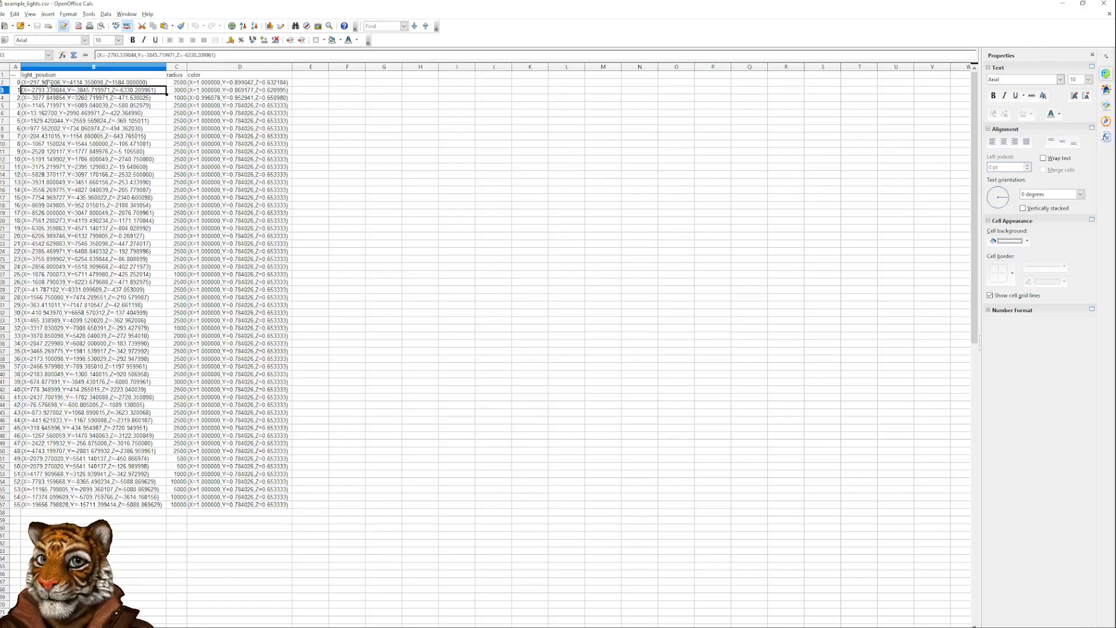
pyautogui.doubleClick(31, 82)
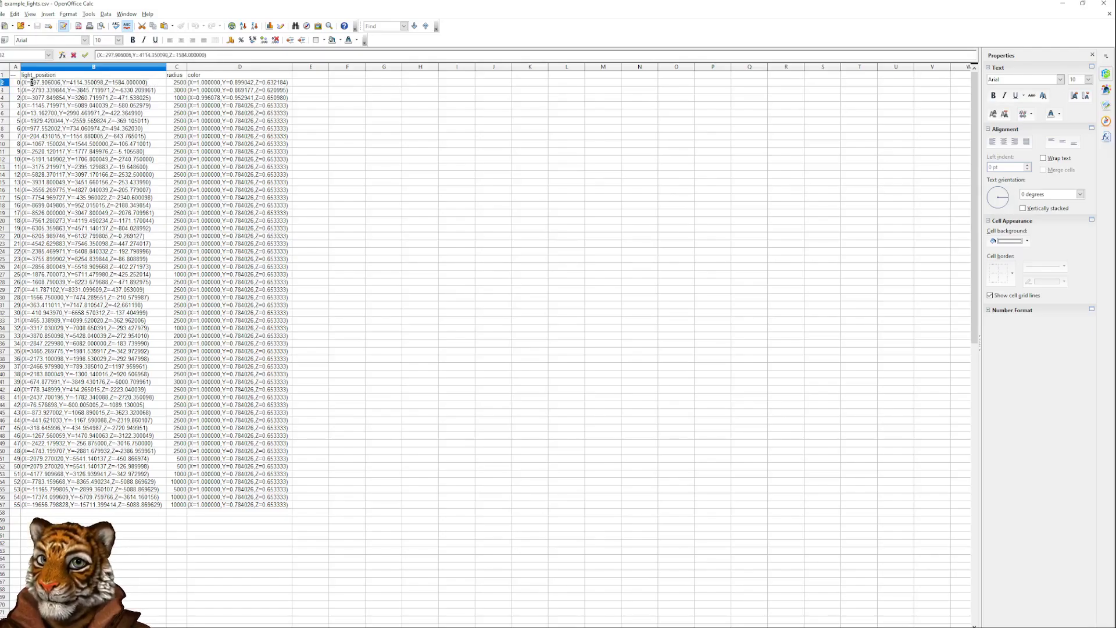
pyautogui.click(410, 154)
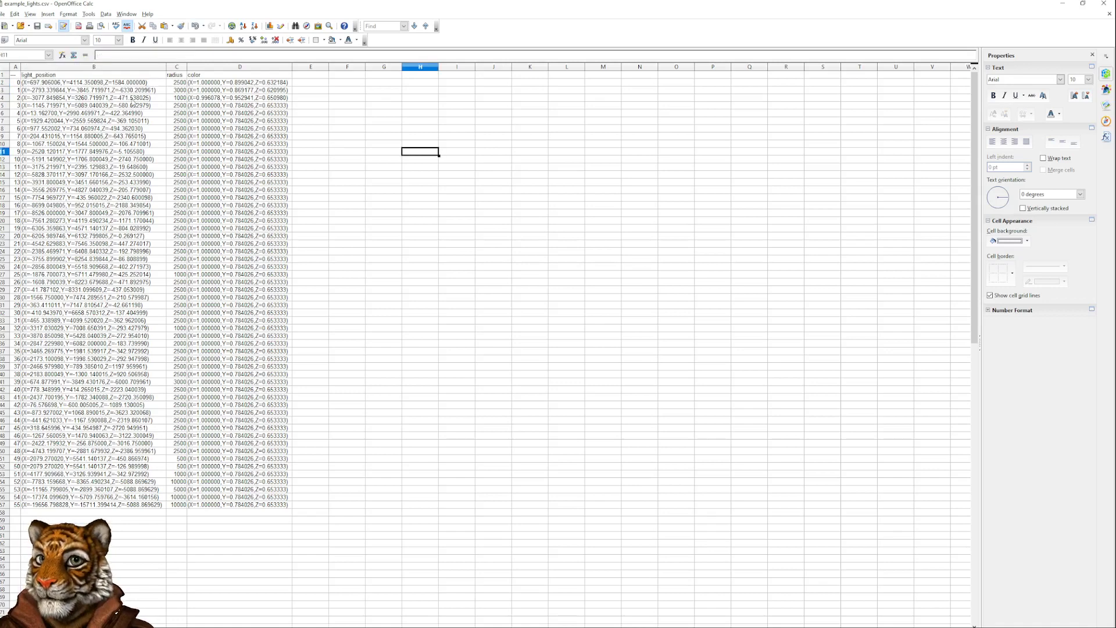
pyautogui.click(36, 26)
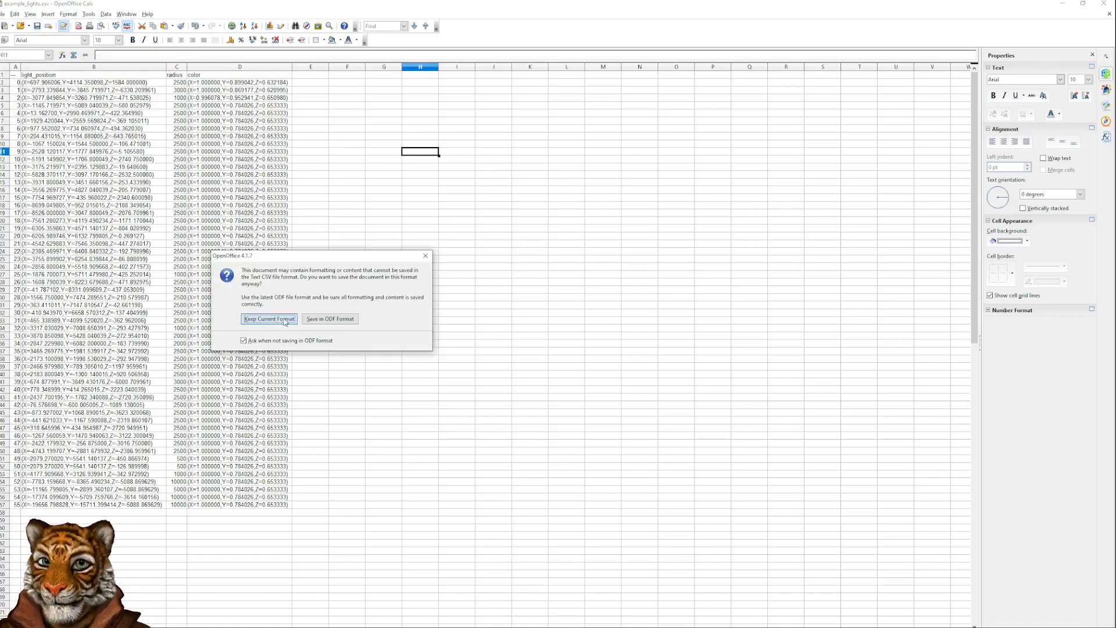
pyautogui.click(271, 319)
# - Switch back to Unreal Editor, reimport dt_light_positions, and dock its window among the main editor tabs with the level in front
pyautogui.hotkey('alt', 'Tab')
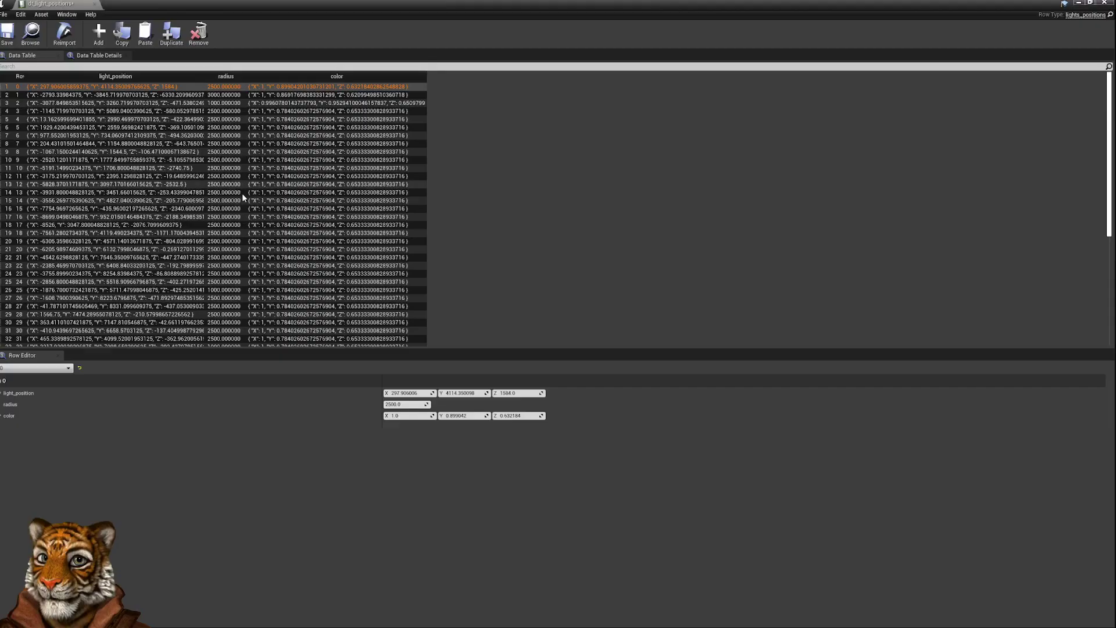
pyautogui.click(64, 33)
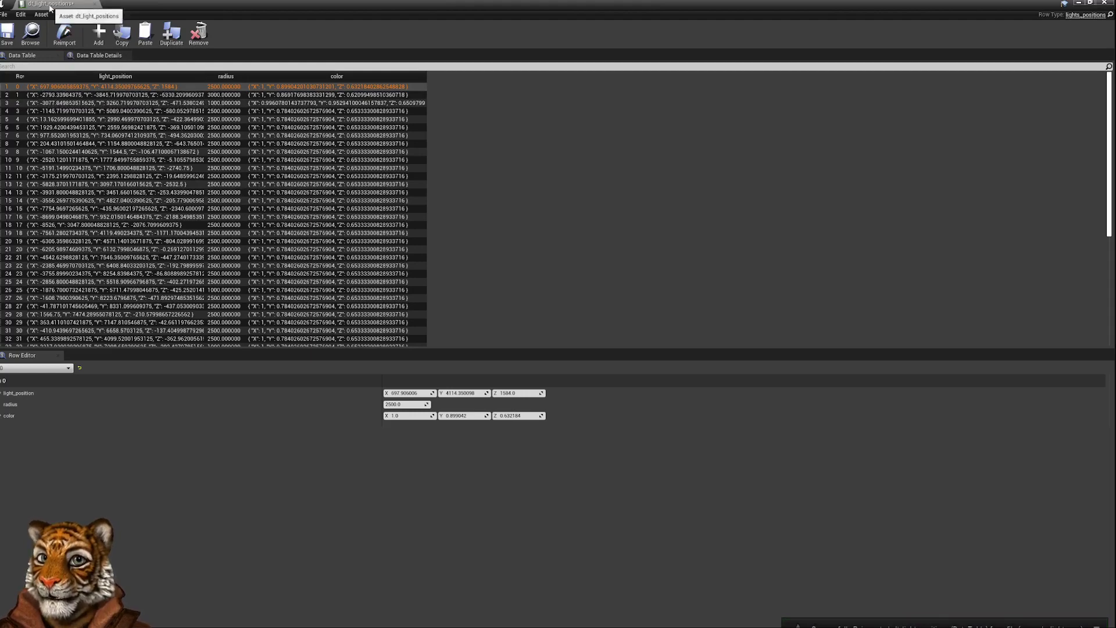
pyautogui.moveTo(49, 5); pyautogui.dragTo(451, 3)
pyautogui.click(37, 4)
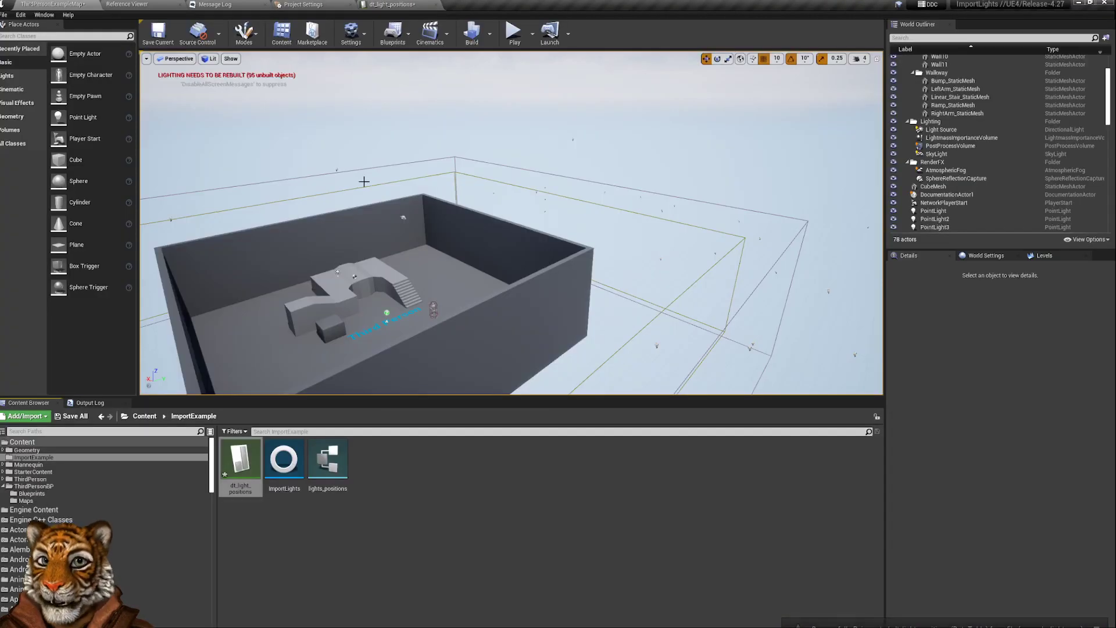